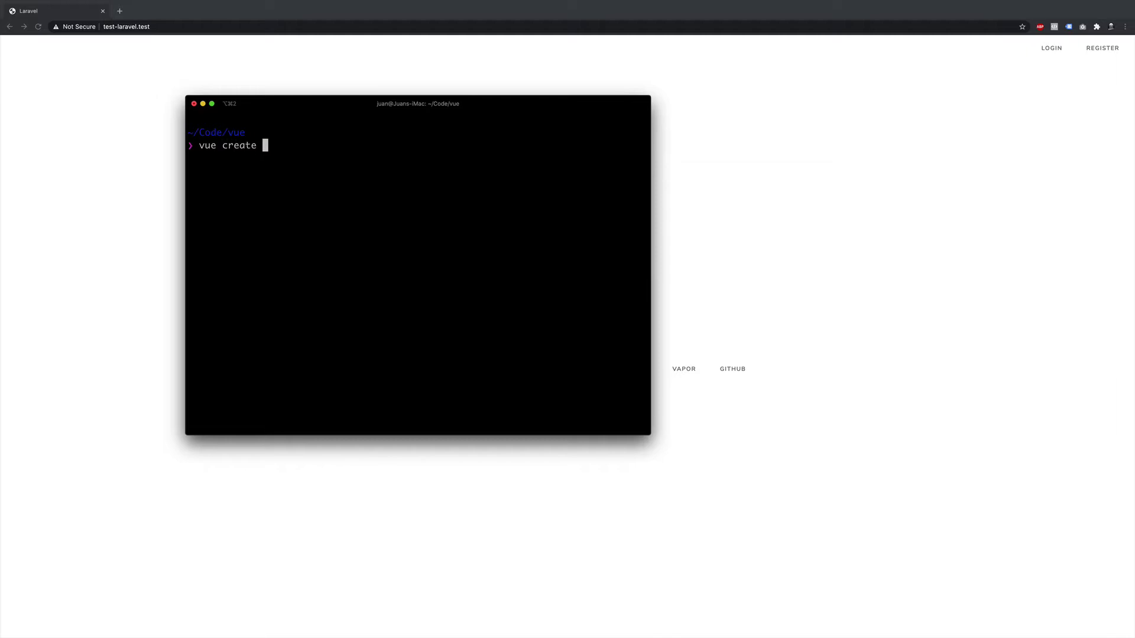
type("youtube-vid")
Scaffold the youtube-vid Vue project with the Default ([Vue 2] babel, eslint) preset.
key("Return")
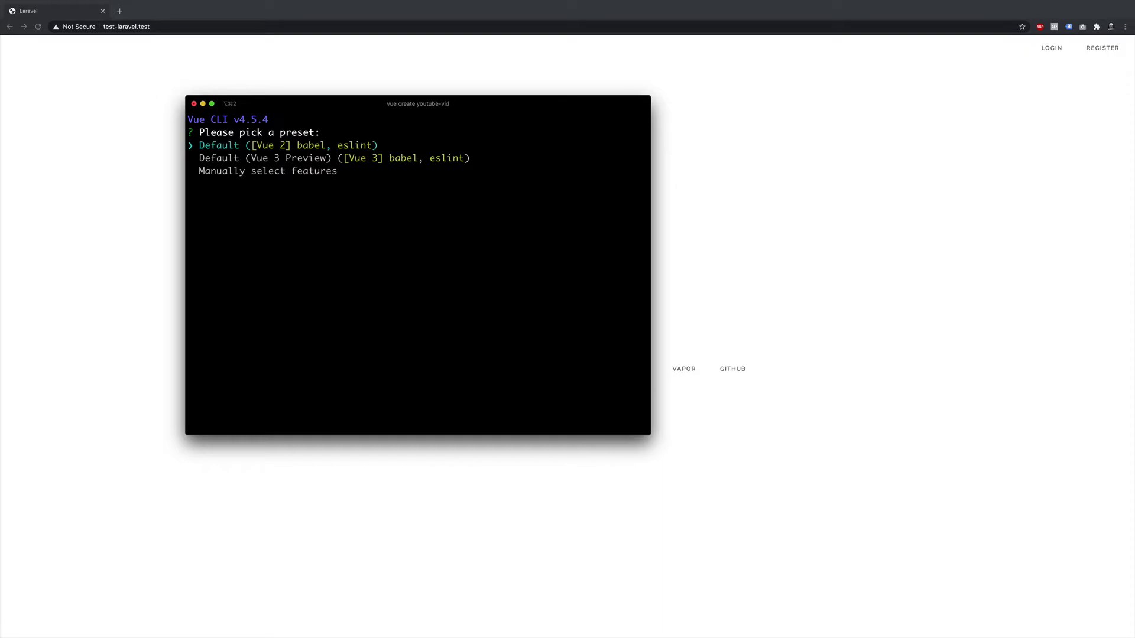
key("Return")
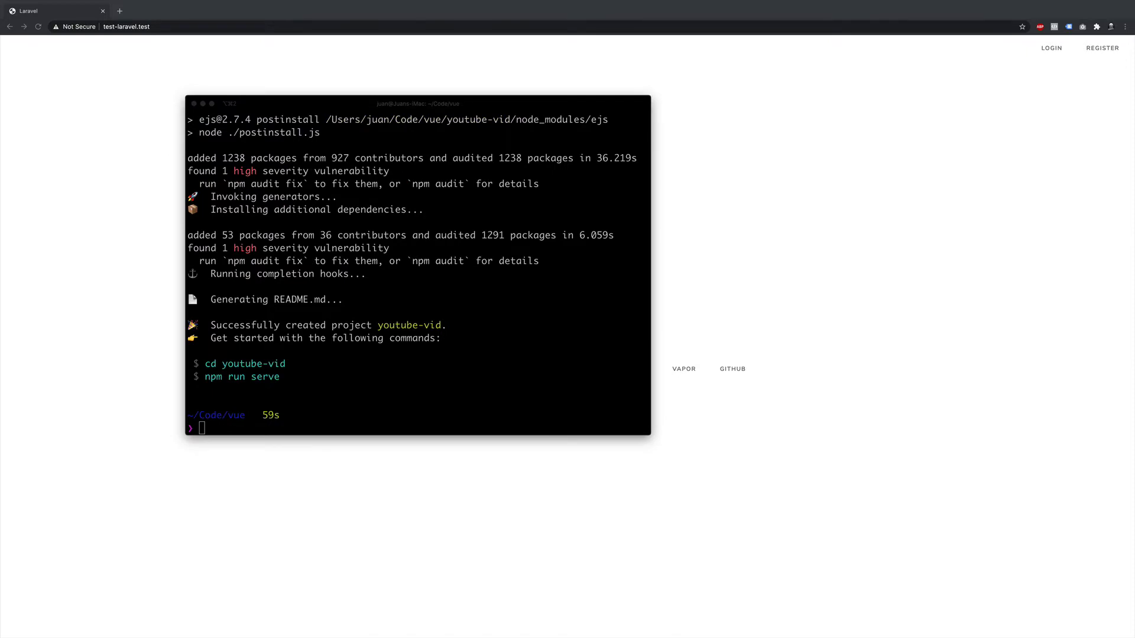
mouse_move(690, 631)
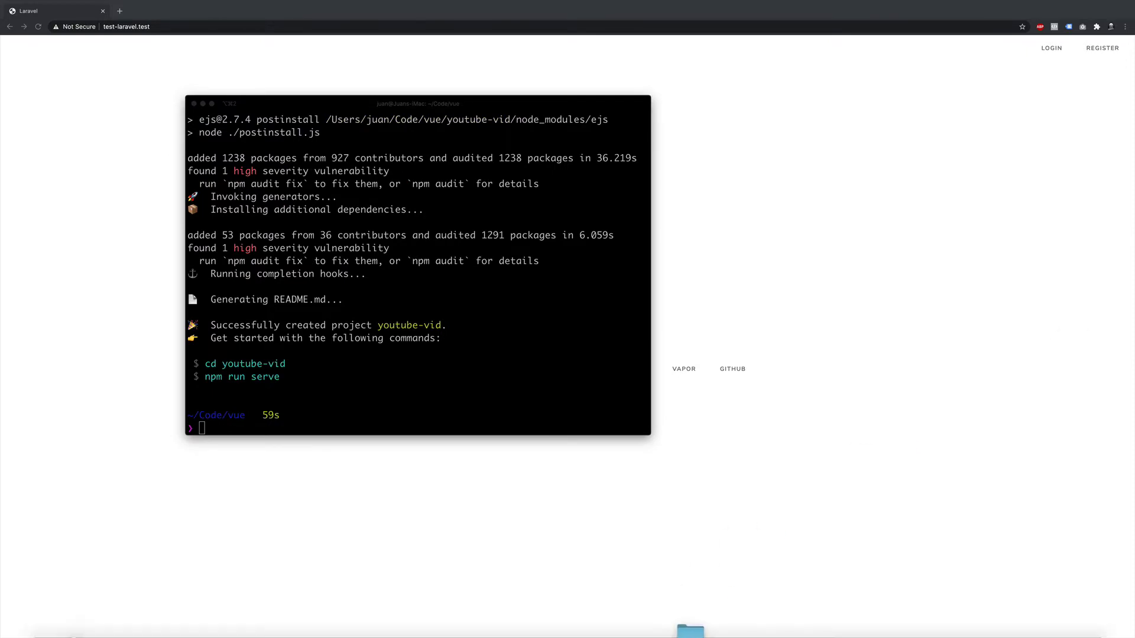
Open youtube-vid in PhpStorm, list its files, and run npm run serve to load localhost:8080.
left_click(636, 614)
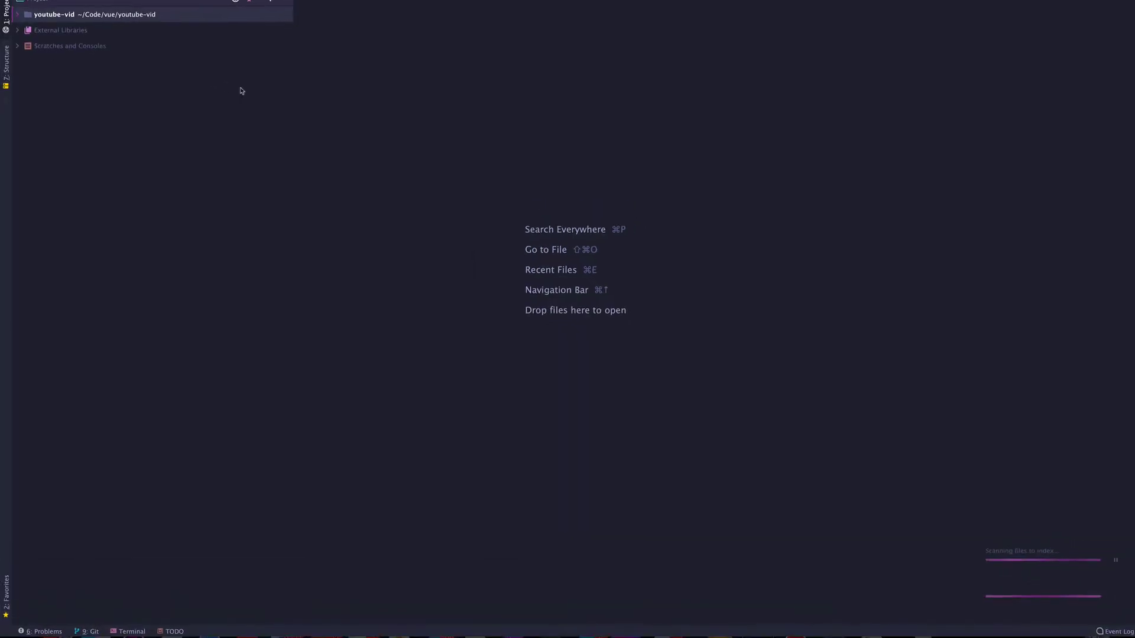
left_click(25, 24)
key("alt+F12")
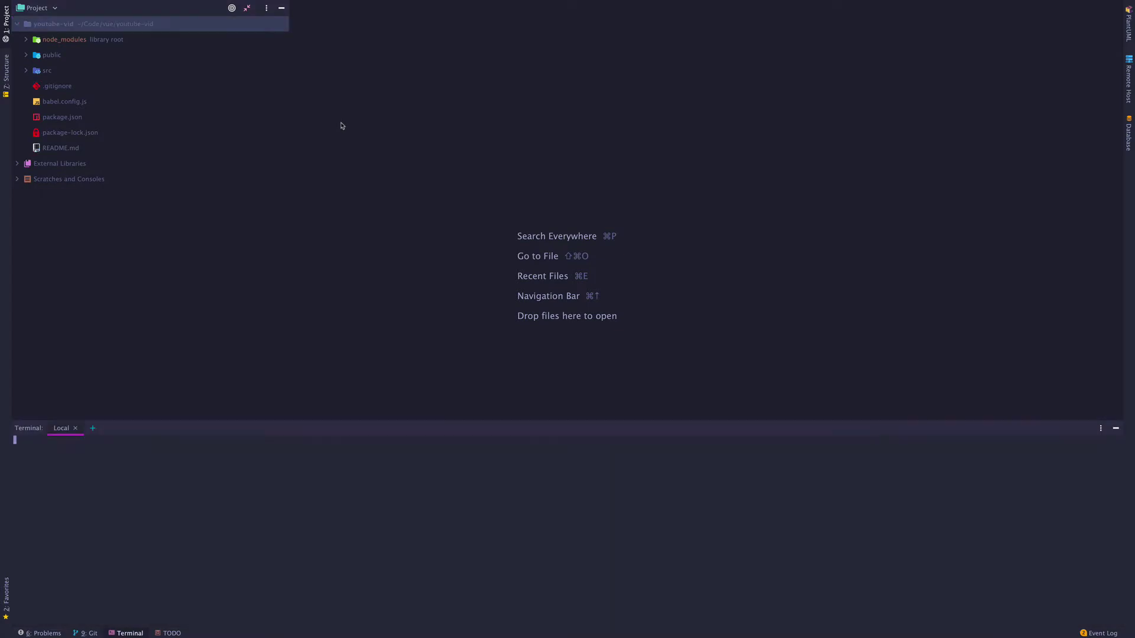
type("ls")
key("Return")
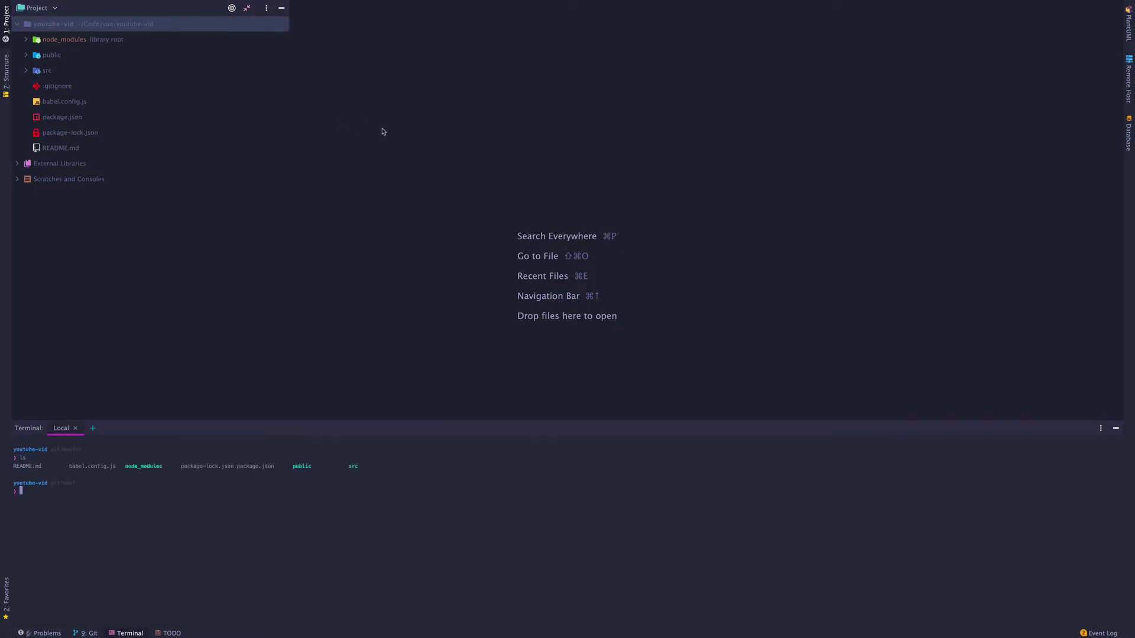
type("npm ")
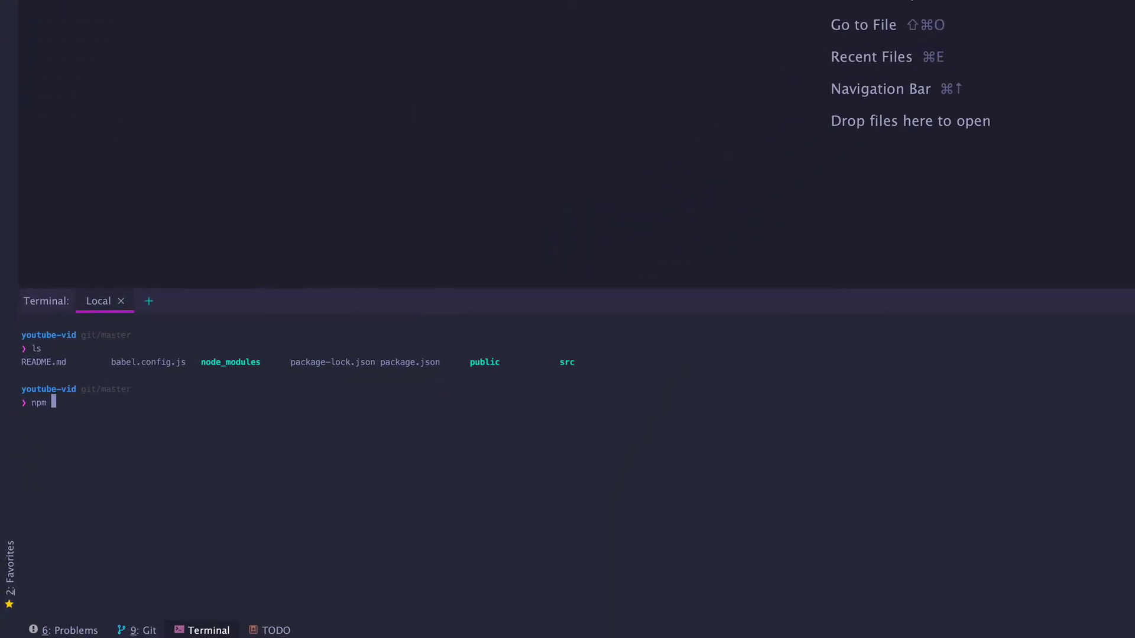
type("run serve")
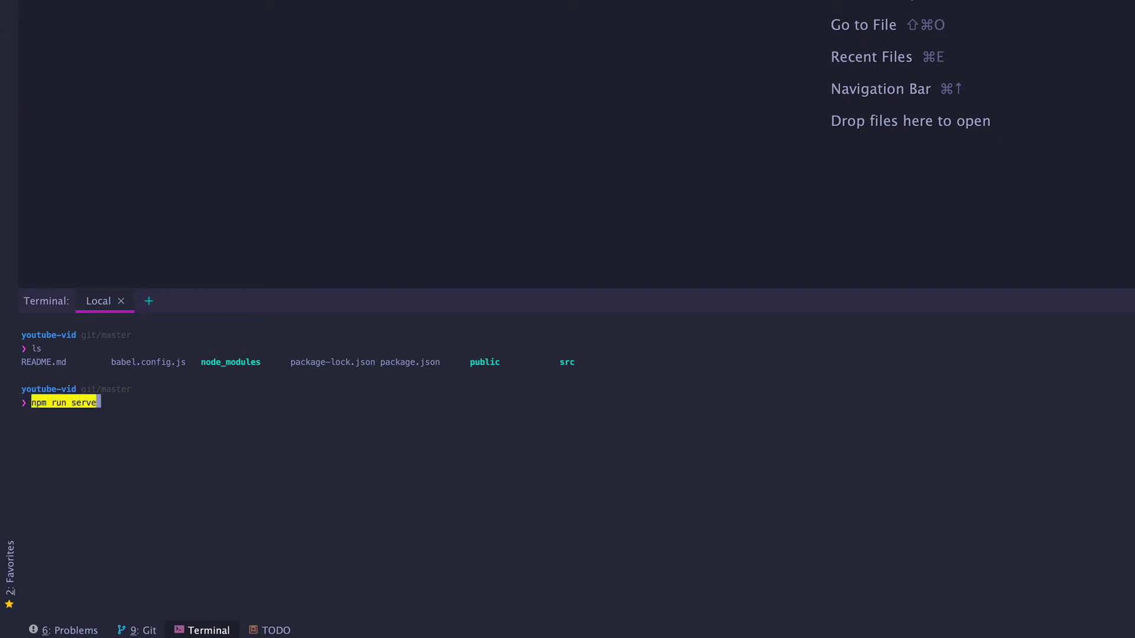
key("Return")
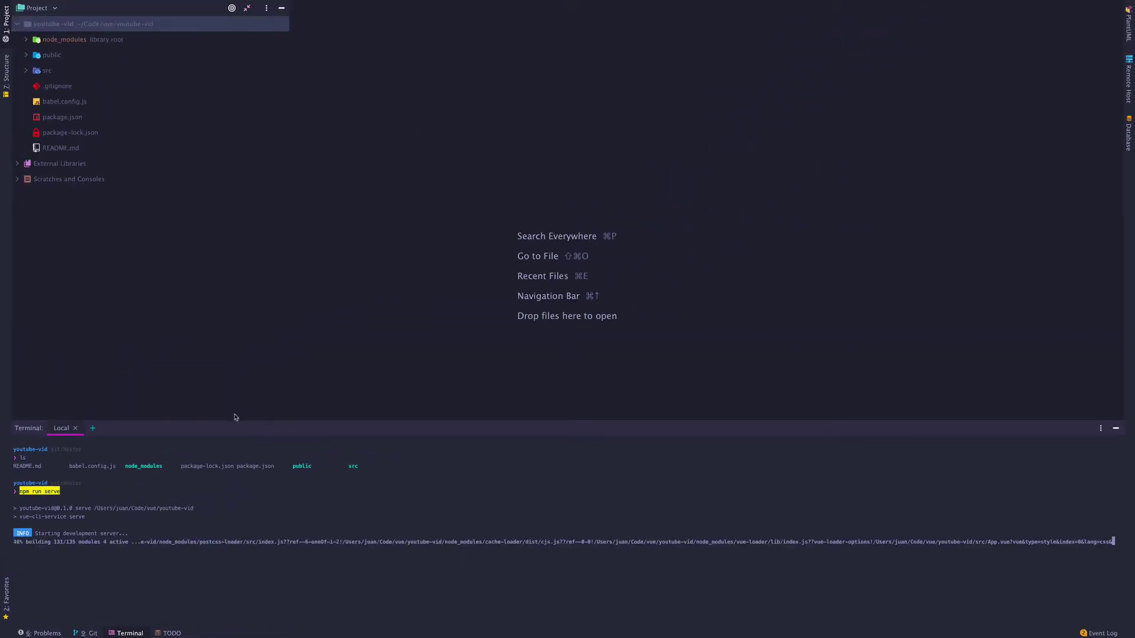
left_click(104, 479)
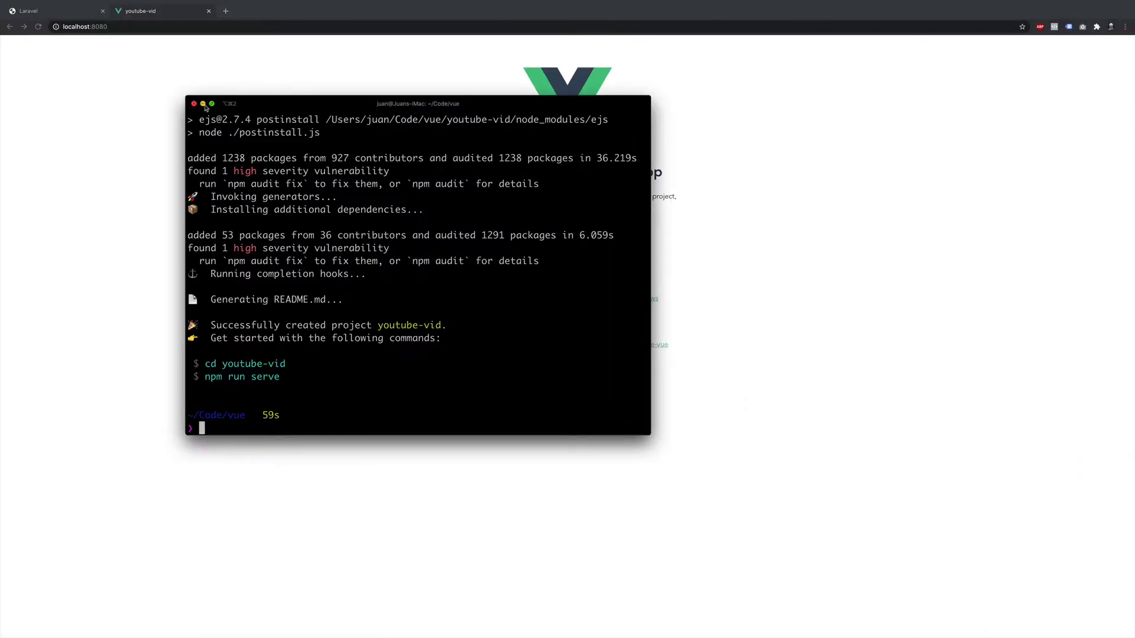
Close iTerm2, find the vue-beautiful-chat GitHub README, and select the package name under Installation.
left_click(193, 104)
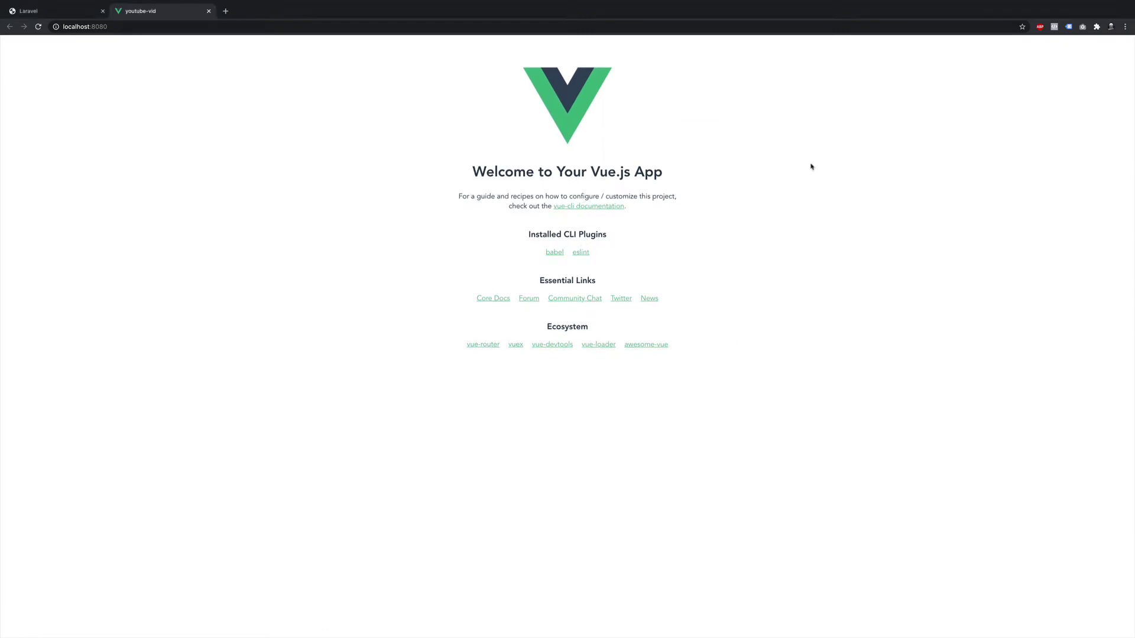
key("super+Tab")
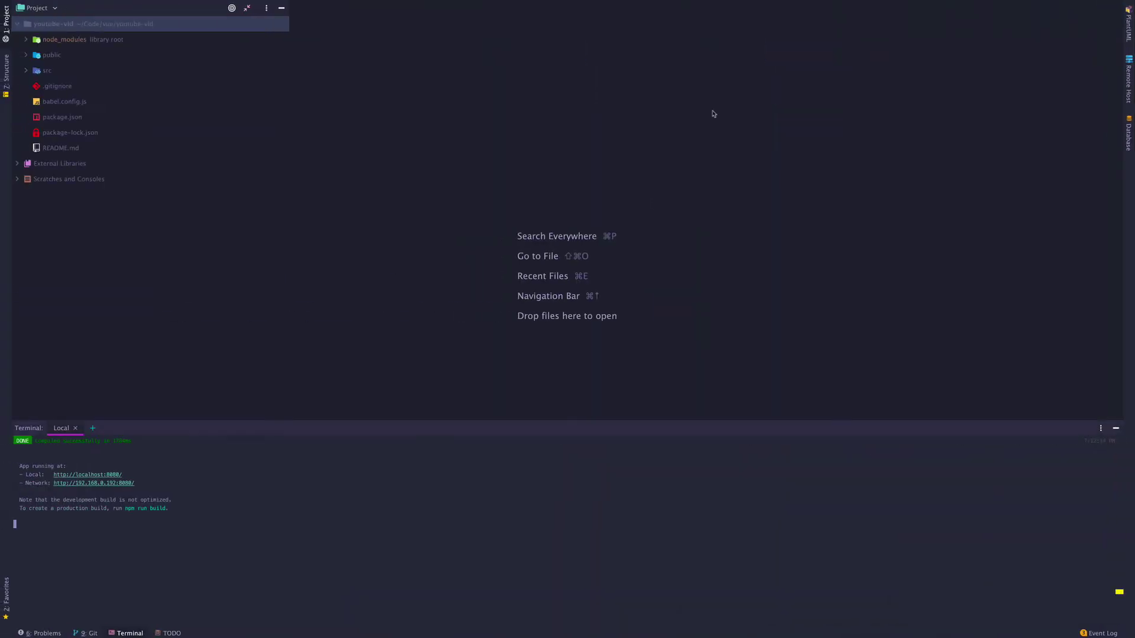
key("ctrl+Right")
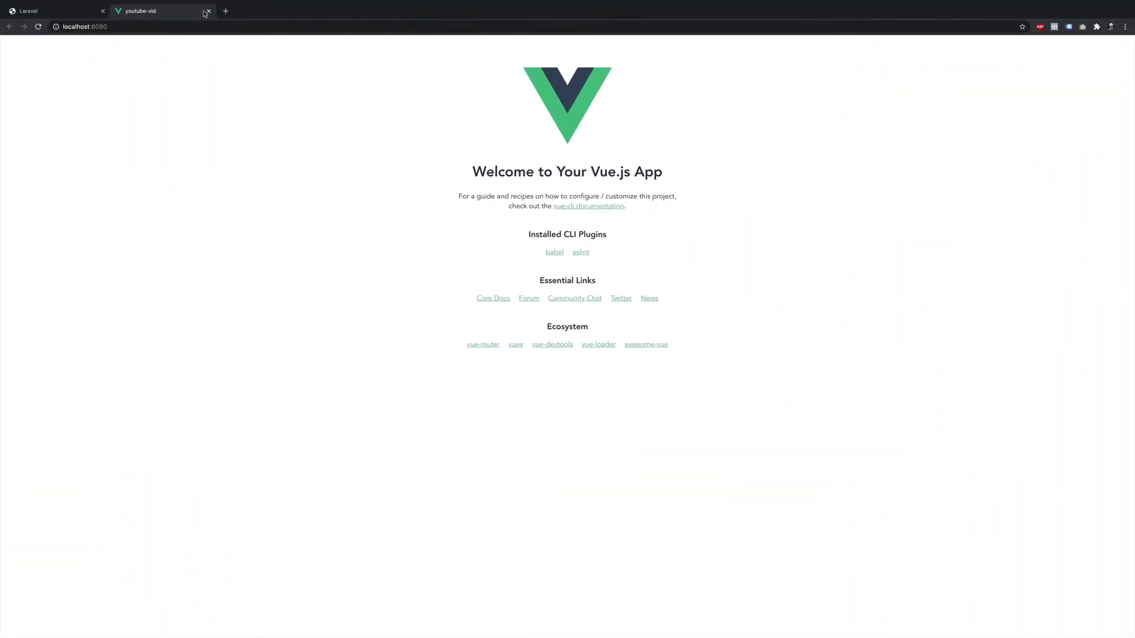
left_click(226, 10)
type("vue-beautiful-chat")
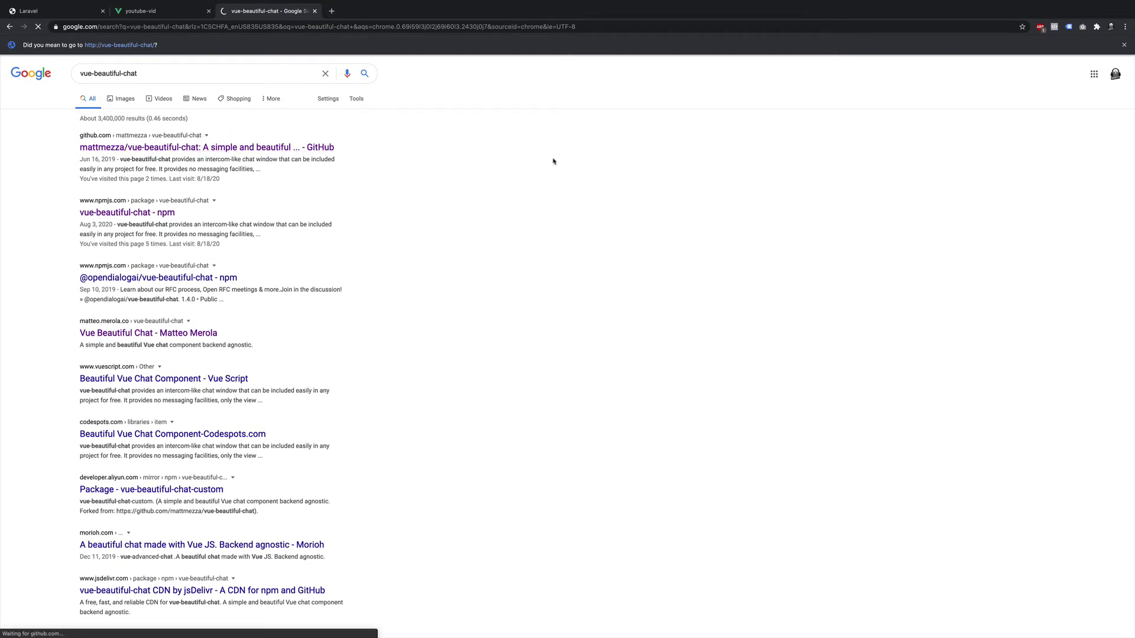
scroll(425, 233, "down", 15)
scroll(424, 232, "up", 15)
scroll(425, 232, "down", 5)
scroll(533, 359, "down", 5)
scroll(403, 383, "down", 3)
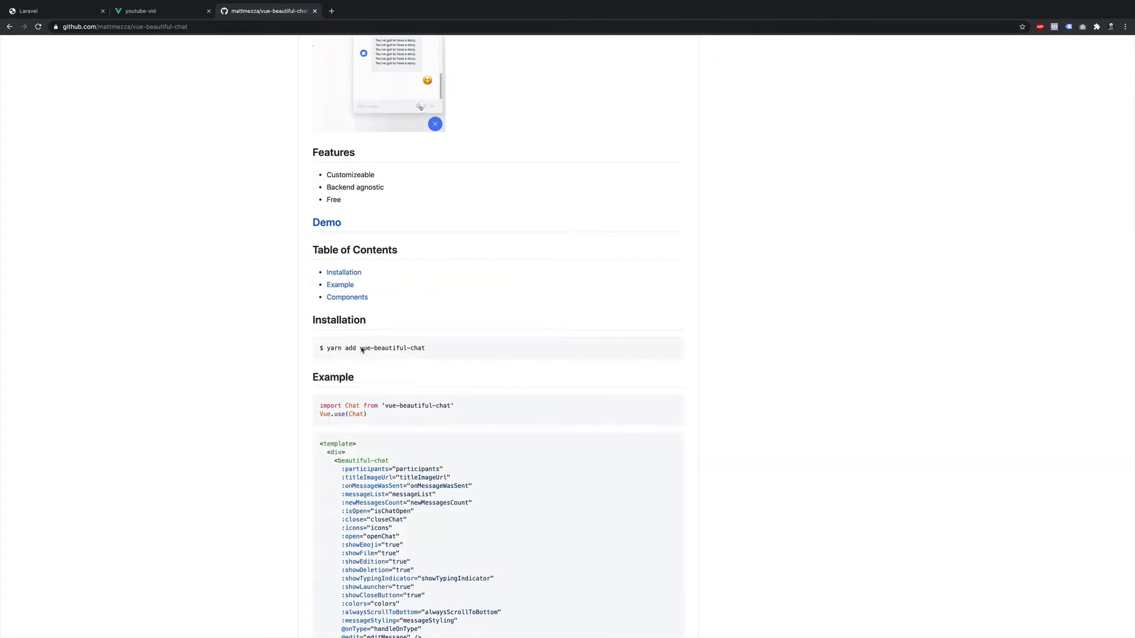
left_click_drag(361, 348, 426, 348)
Stop the dev server and run npm install vue-beautiful-chat in PhpStorm's terminal.
key("super+c")
key("super+Tab")
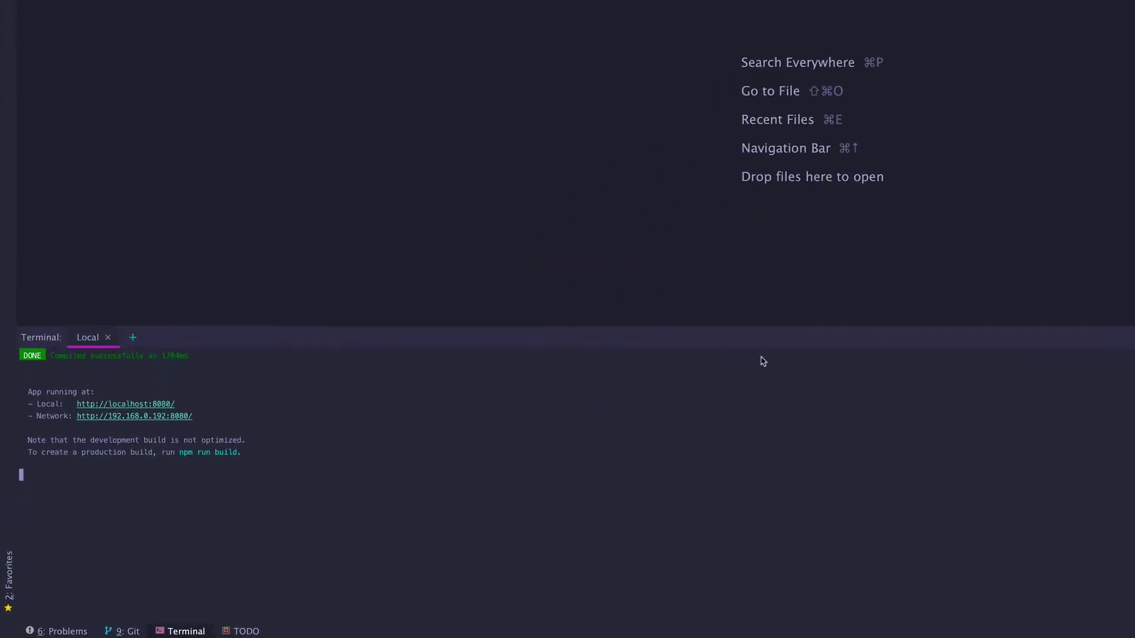
key("ctrl+c")
type("npm ")
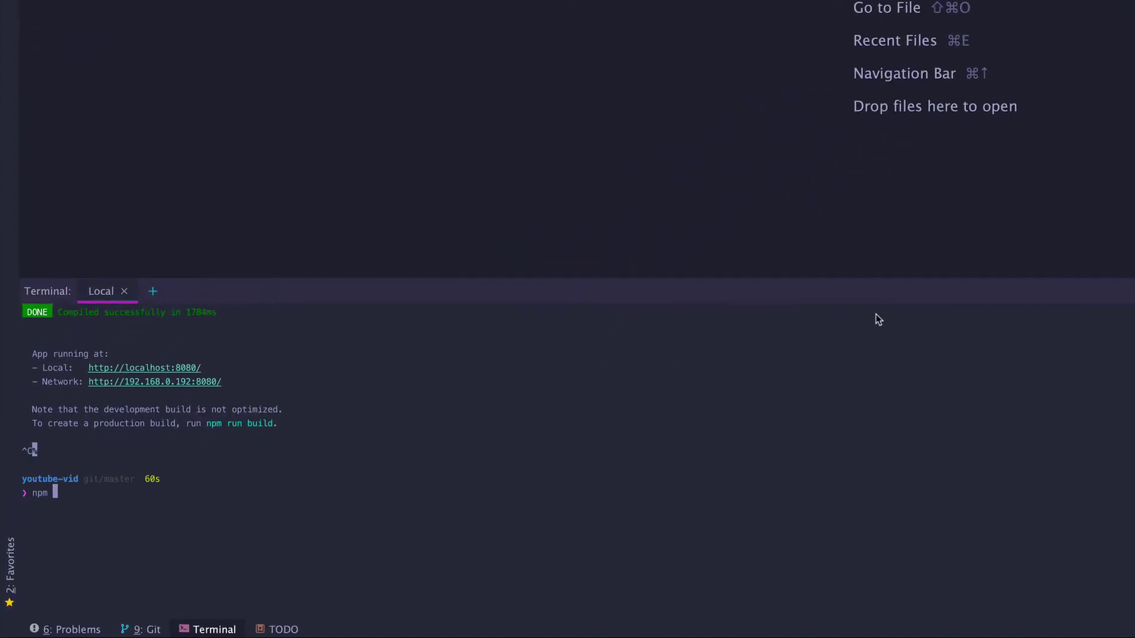
type("install vue-beautiful-chat")
key("Return")
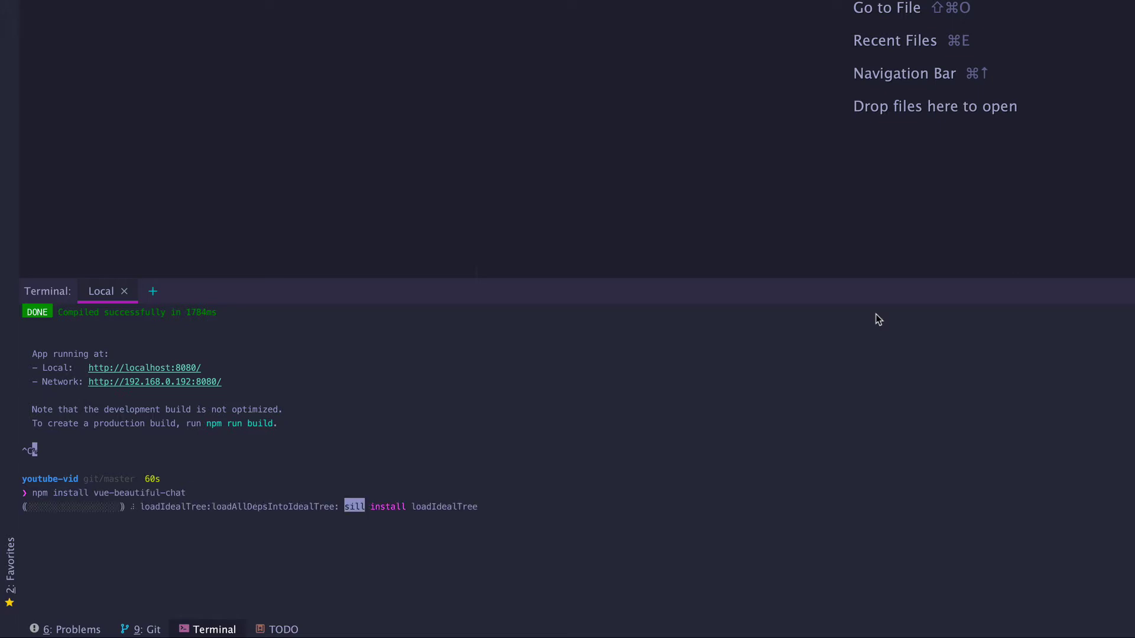
Copy the README's Chat import and Vue.use lines.
key("super+Tab")
scroll(539, 374, "down", 1)
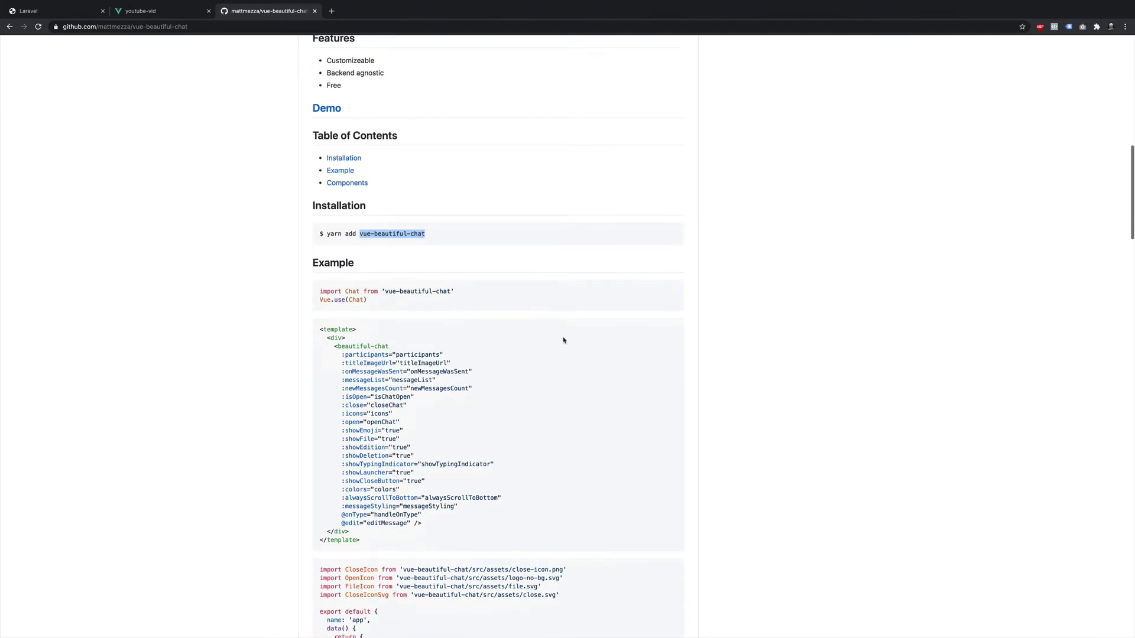
scroll(539, 373, "down", 2)
left_click_drag(391, 241, 319, 225)
key("super+c")
key("super+Tab")
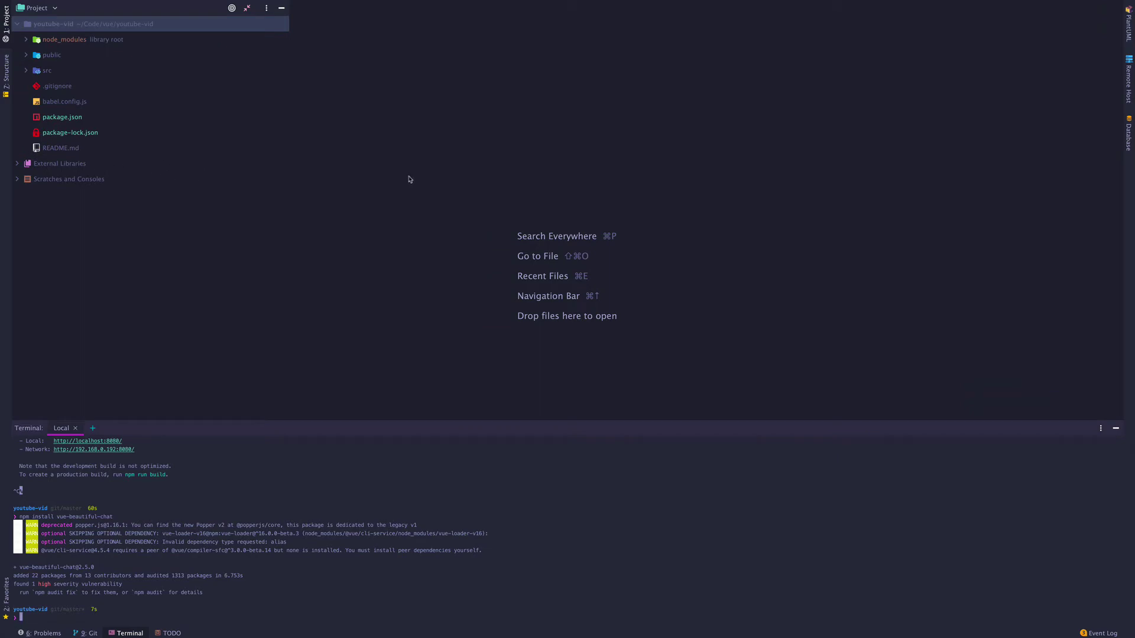
Paste the Chat import and Vue.use(Chat) lines into src/main.js.
left_click(46, 70)
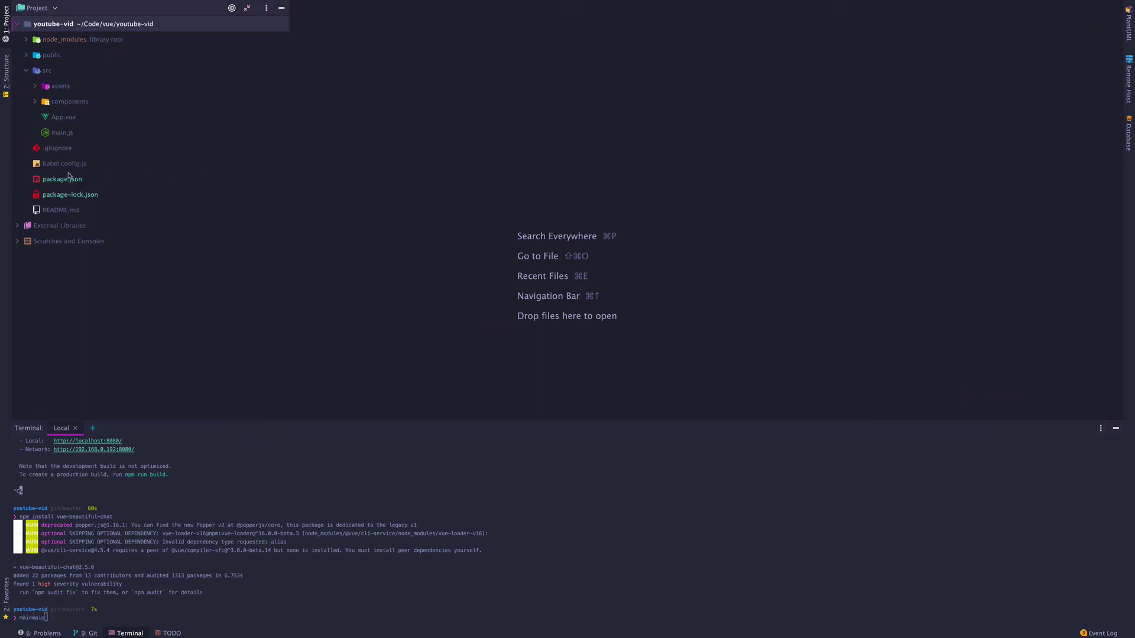
double_click(62, 133)
left_click(470, 37)
key("Return")
key("ctrl+v")
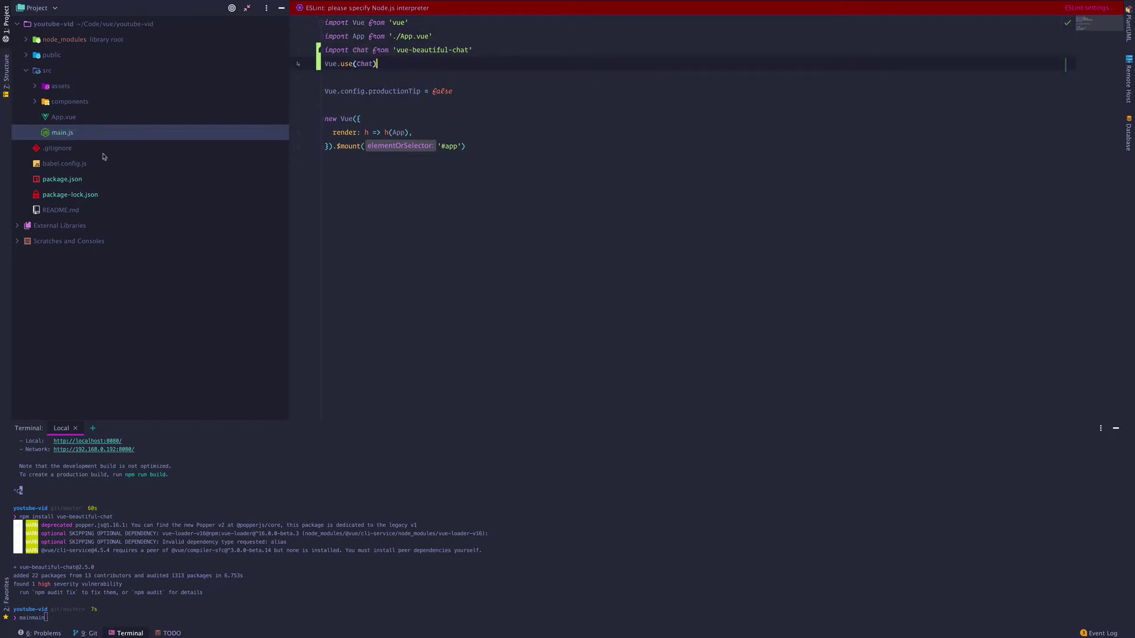
Delete the logo image, HelloWorld line and style block from App.vue.
double_click(62, 118)
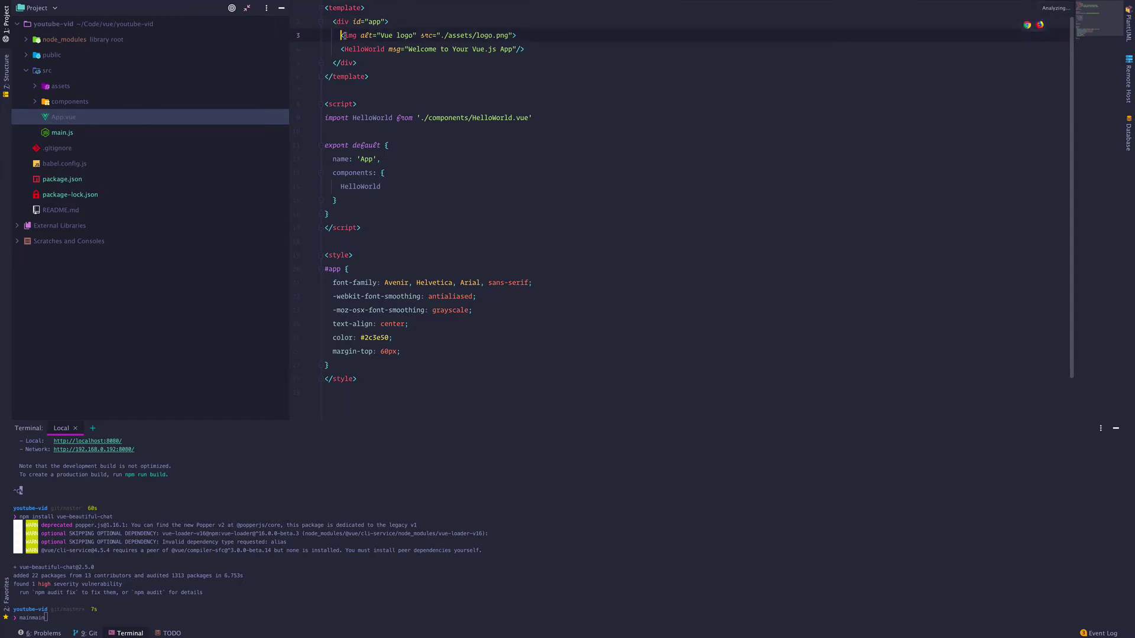
left_click(526, 49)
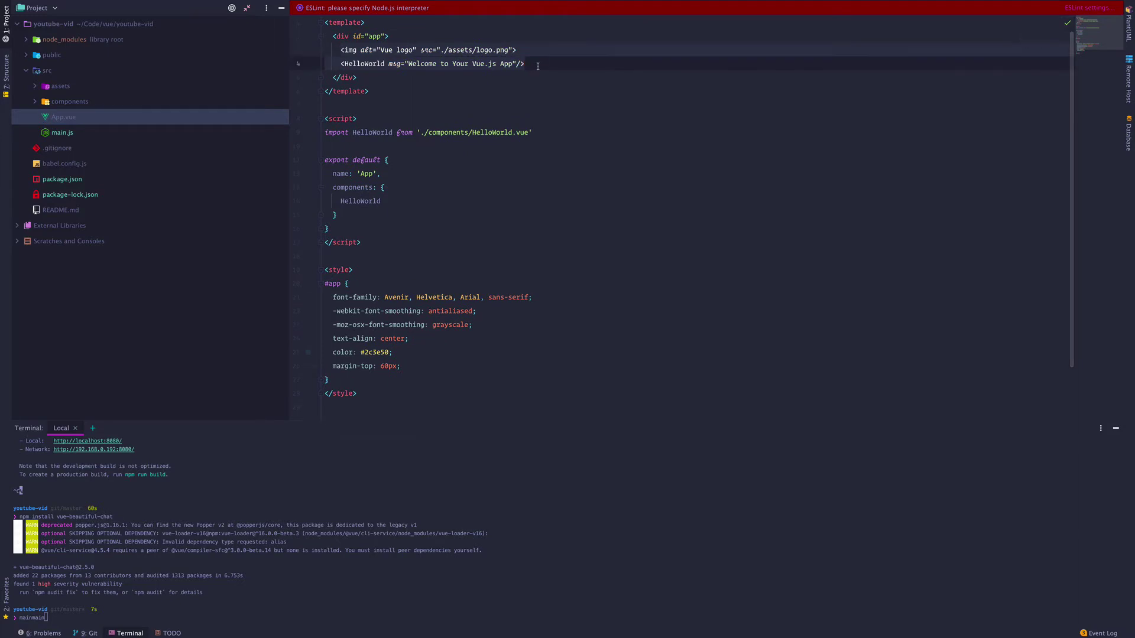
key("shift+Up")
key("BackSpace")
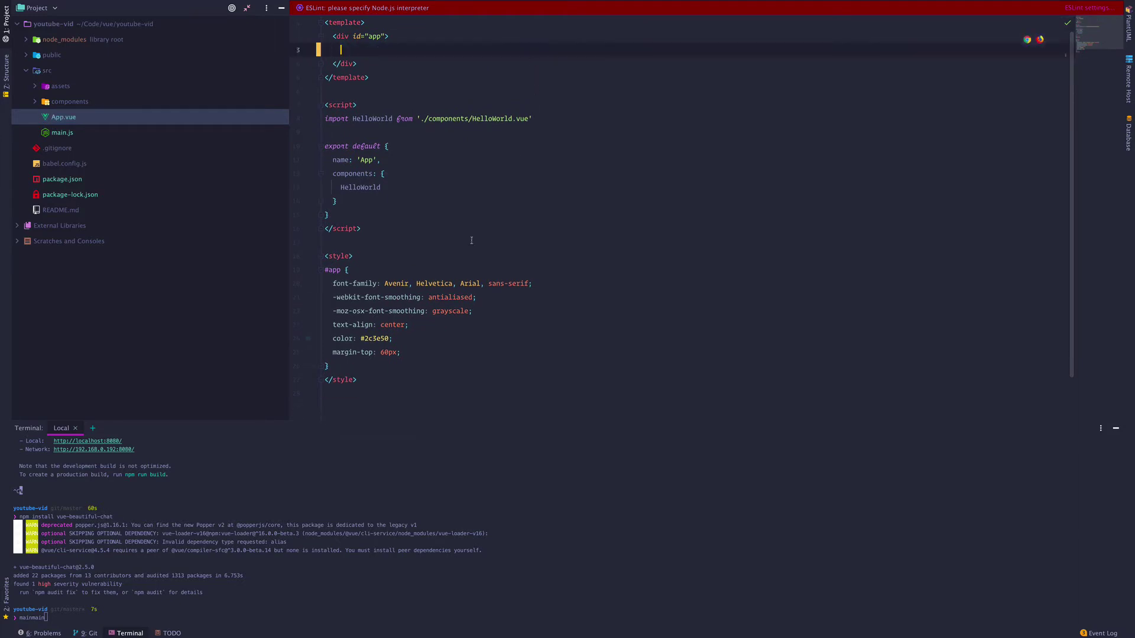
left_click_drag(382, 380, 325, 255)
key("BackSpace")
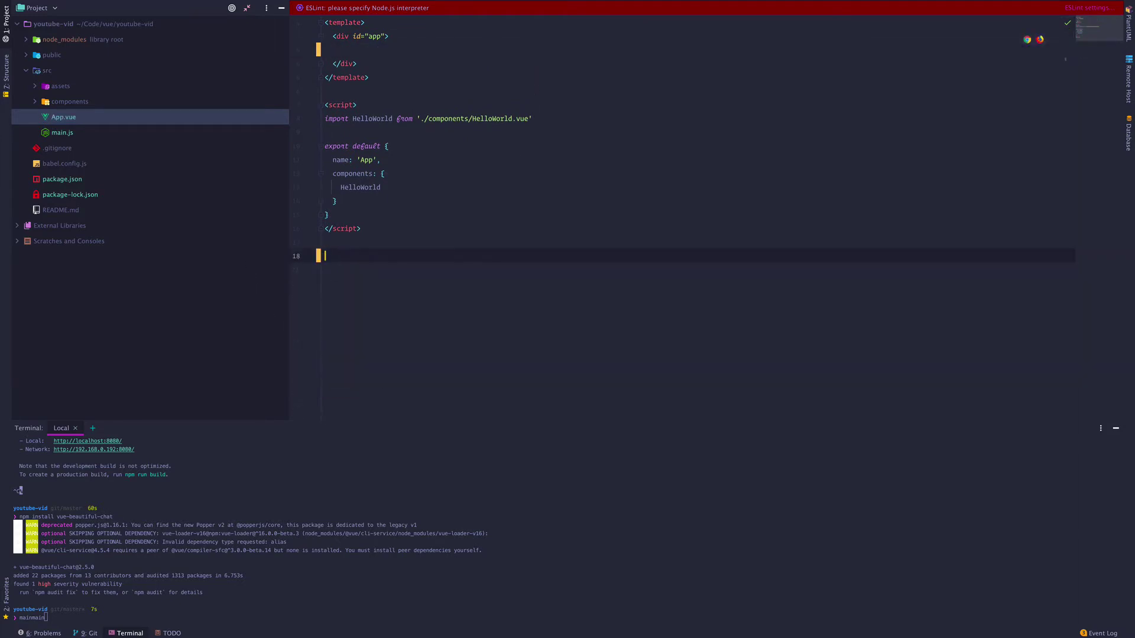
key("BackSpace")
key("alt+Tab")
scroll(514, 275, "down", 2)
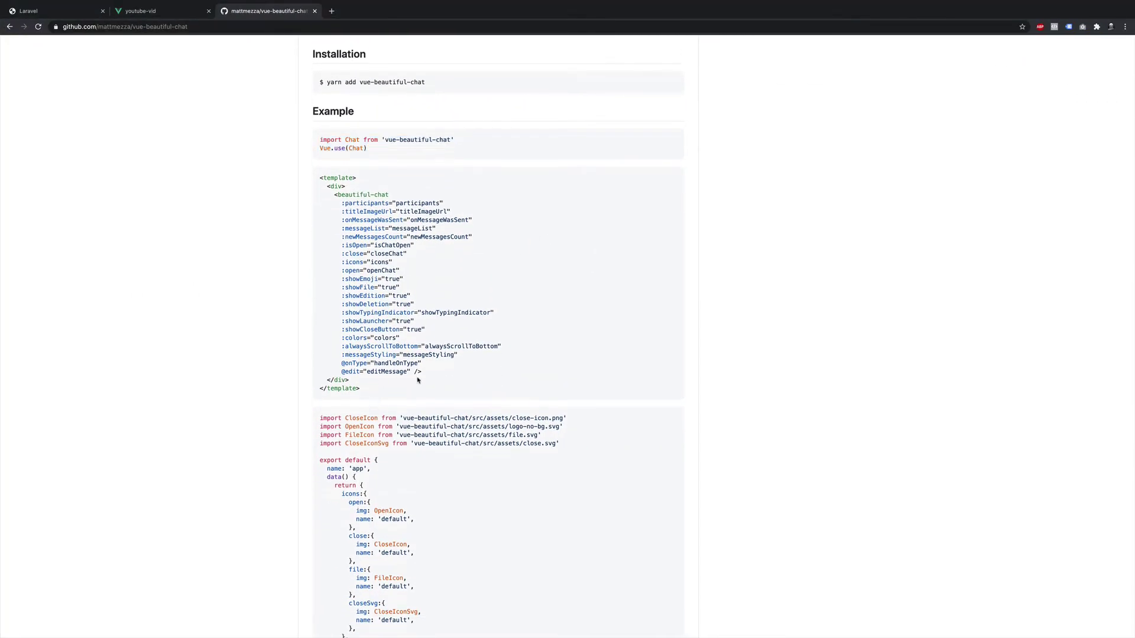
Paste the README's <beautiful-chat> example markup inside App.vue's template div.
left_click_drag(423, 372, 334, 193)
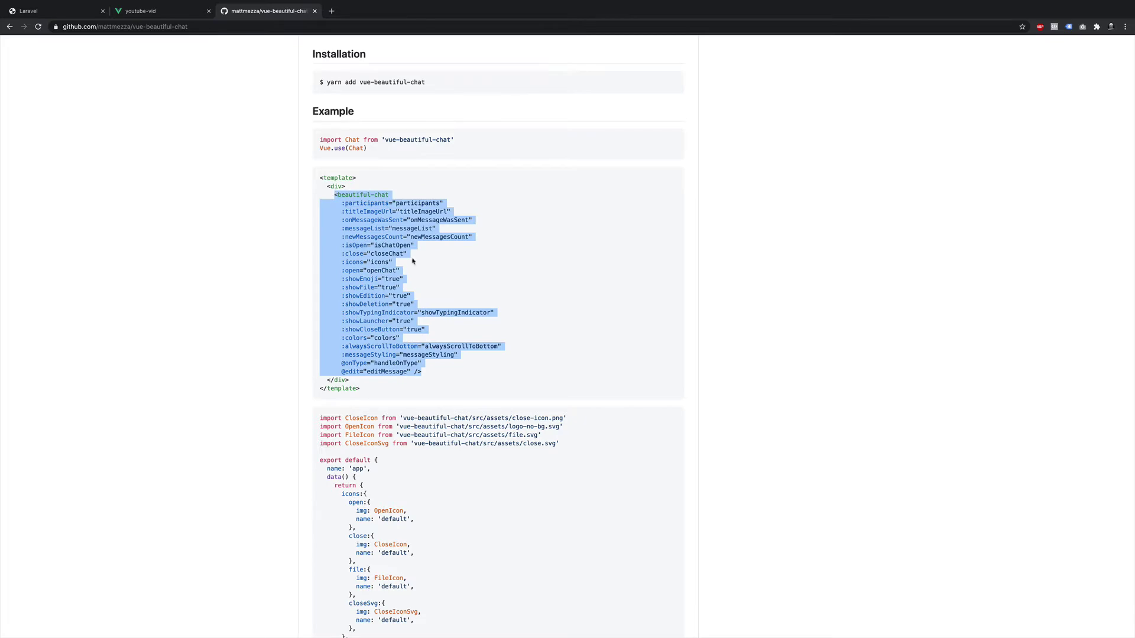
key("ctrl+c")
key("alt+Tab")
left_click(437, 52)
key("ctrl+v")
scroll(437, 177, "down", 2)
key("alt+Tab")
scroll(526, 365, "down", 3)
scroll(525, 365, "down", 3)
scroll(525, 365, "down", 3)
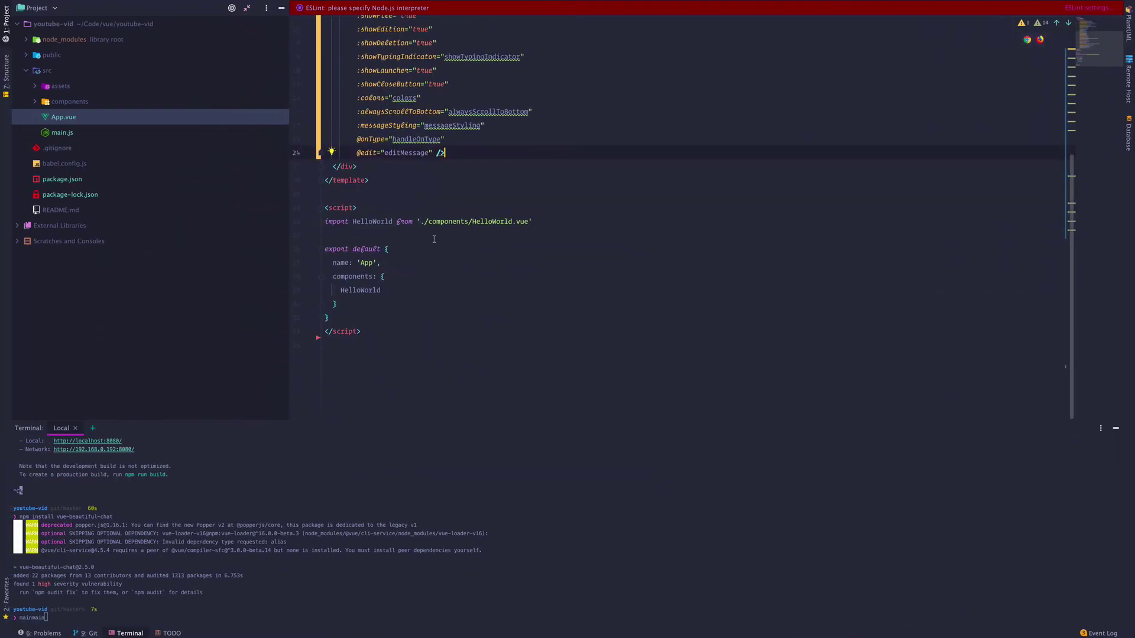
Replace App.vue's old export default script with the example's script.
left_click(356, 318)
key("shift+Up")
key("shift+Up")
key("shift+Up")
key("shift+Up")
key("shift+Home")
key("ctrl+v")
scroll(528, 228, "up", 10)
scroll(528, 228, "up", 5)
Delete the icons configuration block and relaunch npm run serve.
left_click(329, 149)
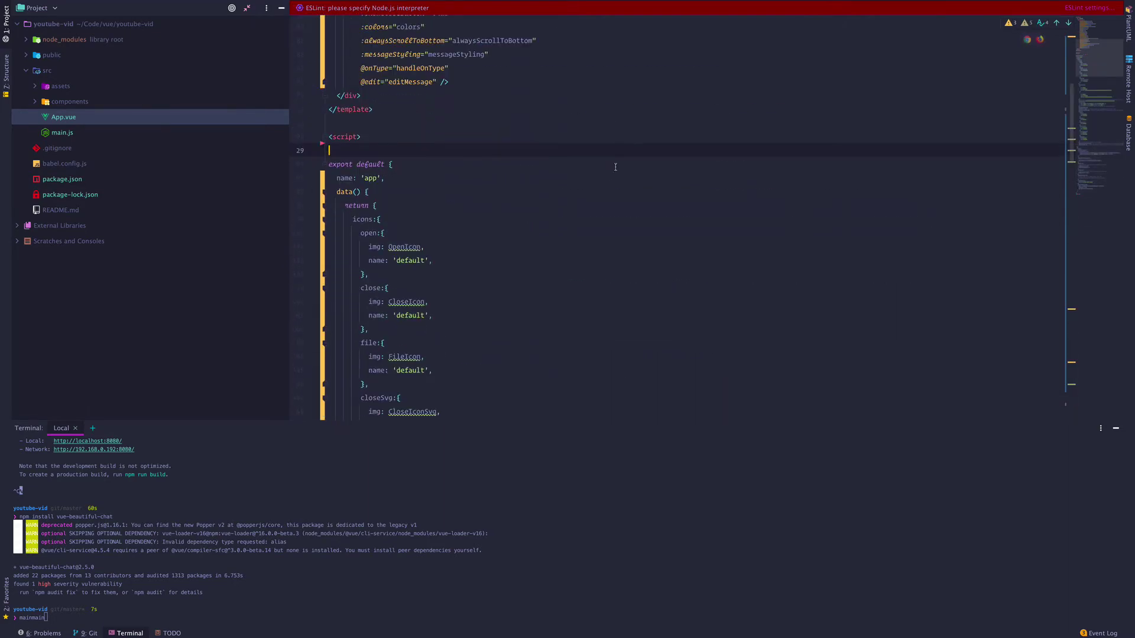
scroll(548, 158, "down", 2)
left_click(329, 157)
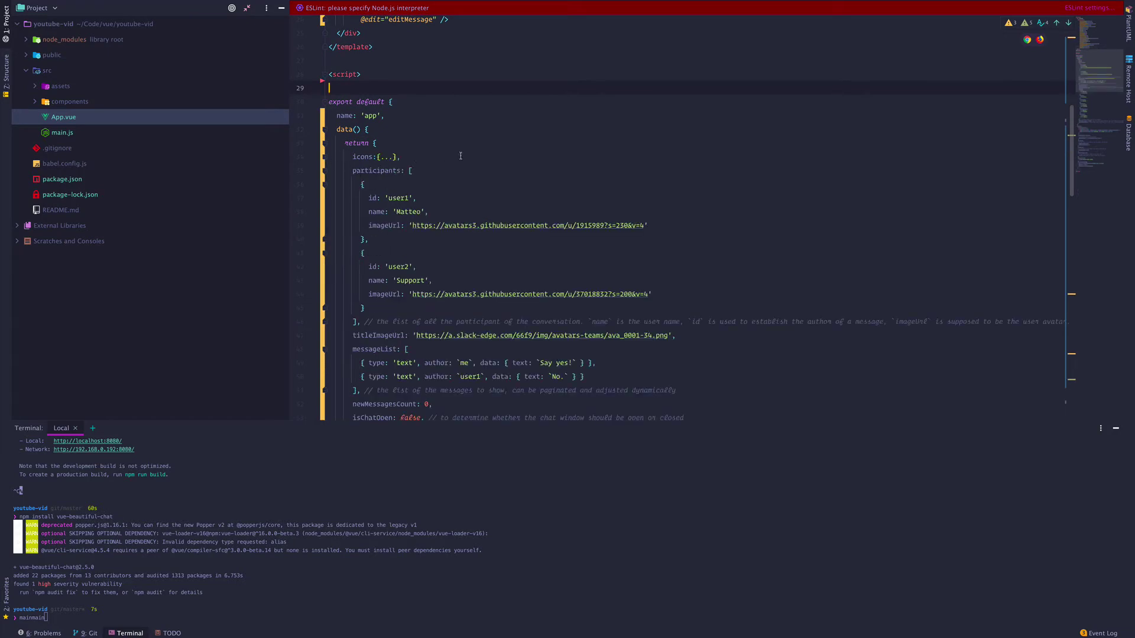
key("ctrl+y")
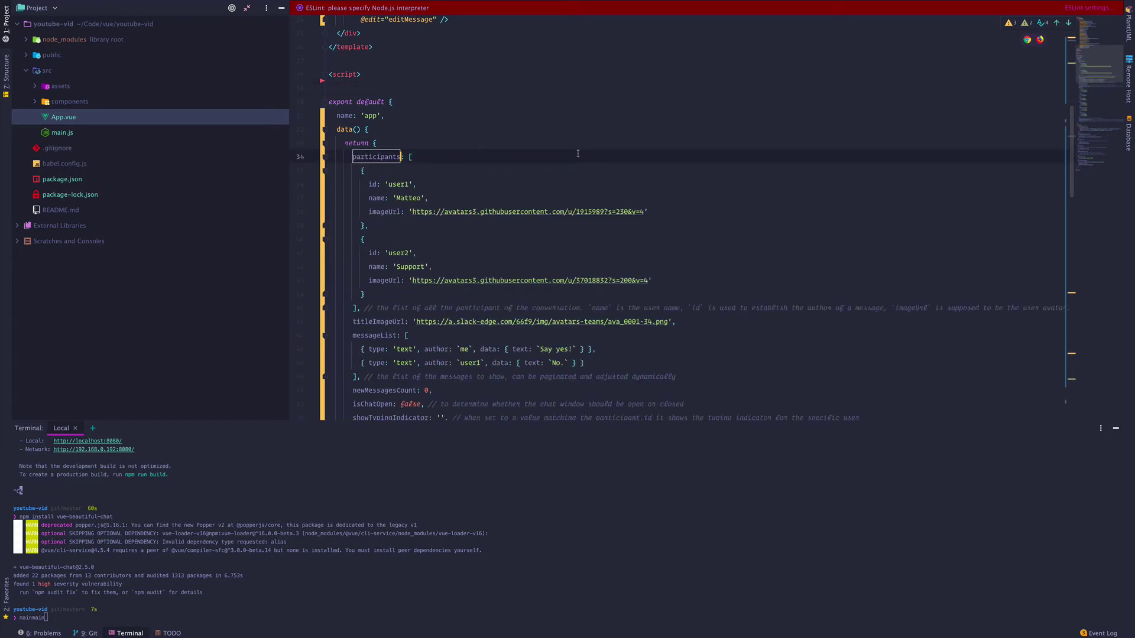
type("npm run serve")
key("Return")
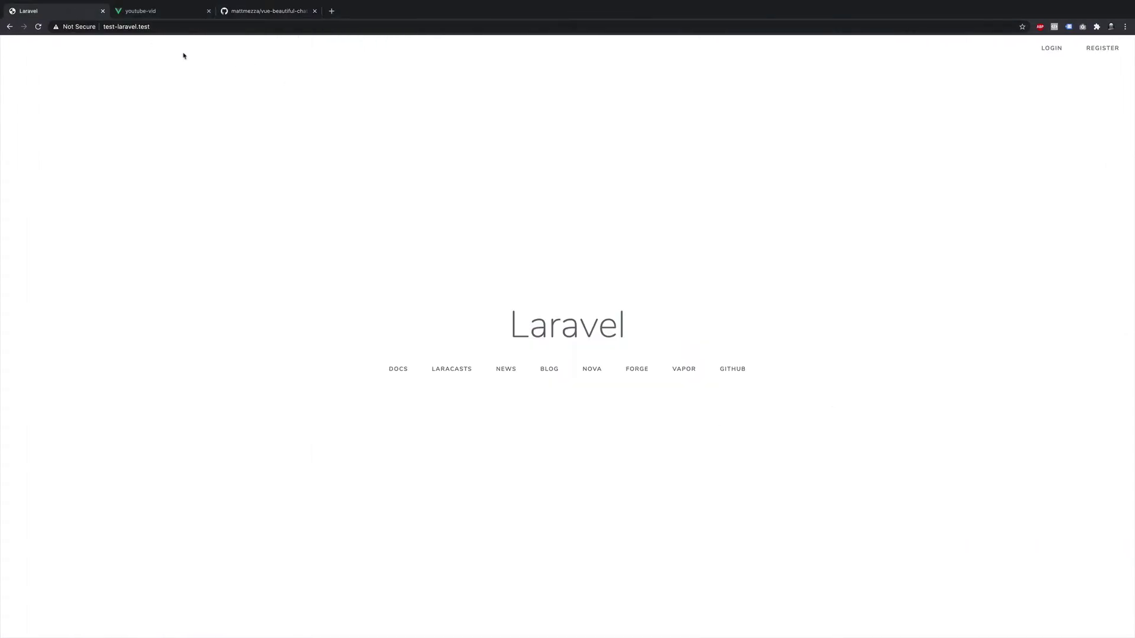
left_click(160, 16)
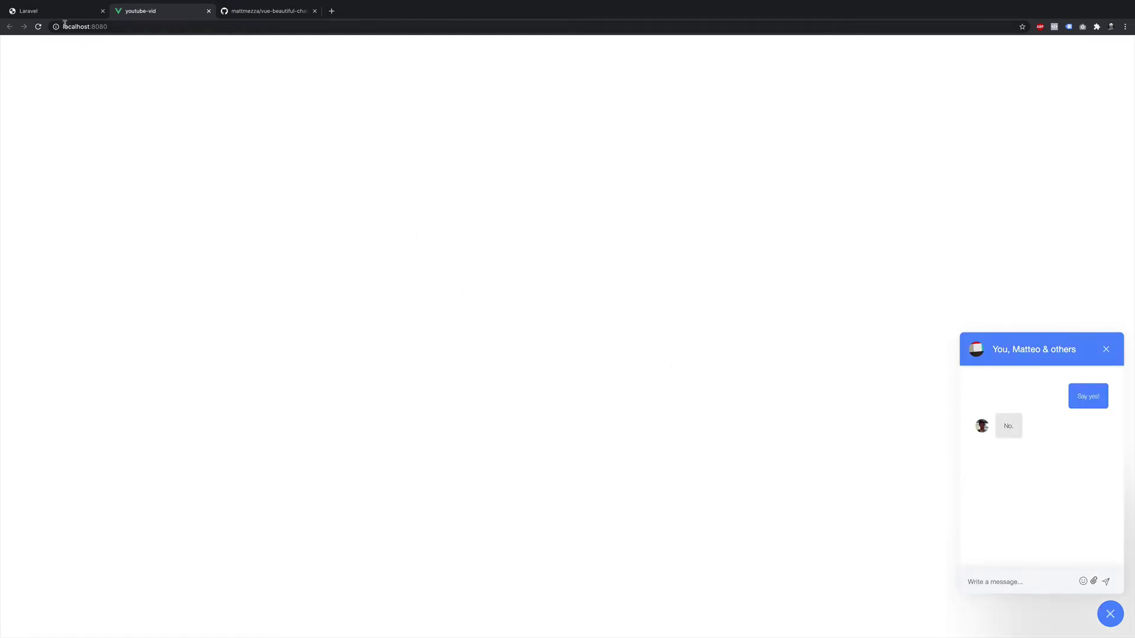
left_click(53, 11)
left_click_drag(344, 347, 682, 369)
left_click(836, 451)
left_click_drag(786, 374, 416, 369)
left_click(417, 390)
double_click(623, 328)
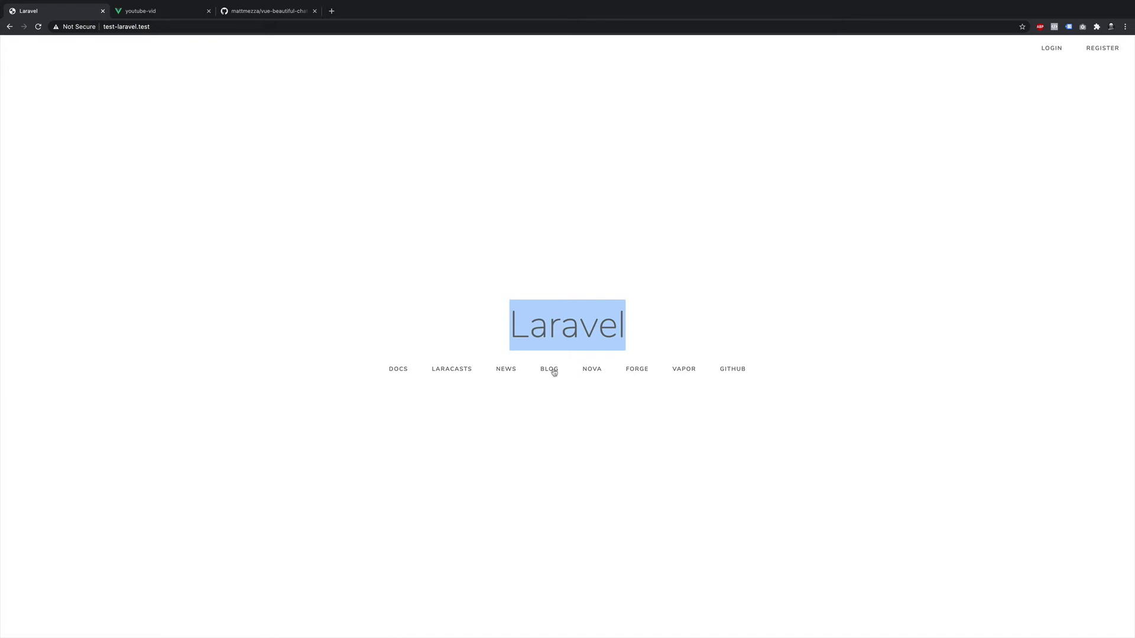
left_click(785, 420)
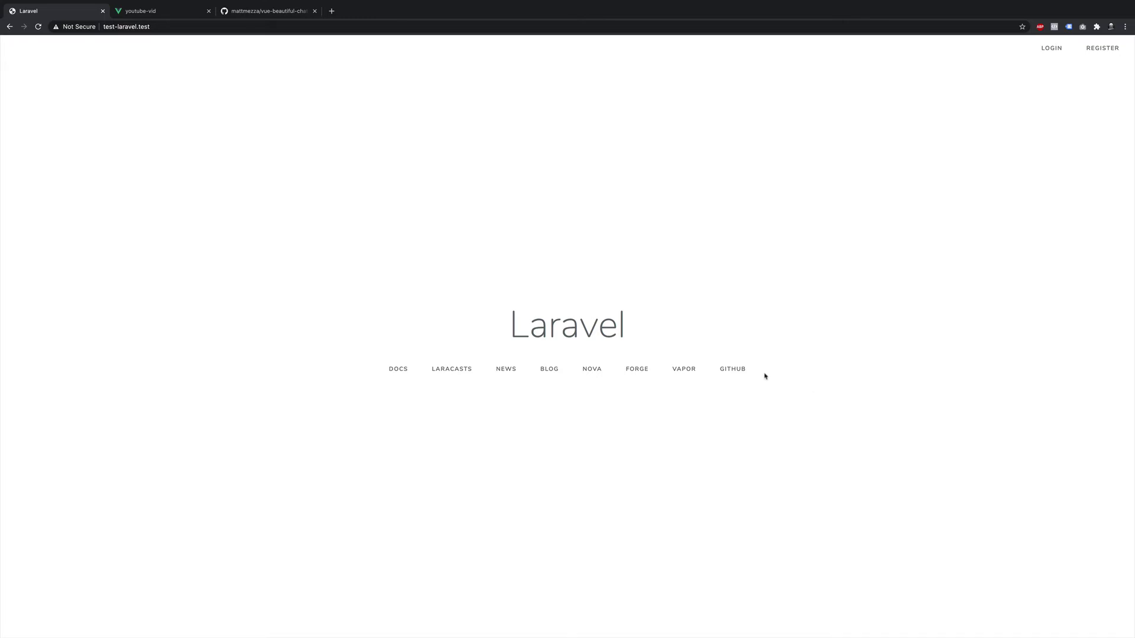
left_click_drag(749, 375, 527, 370)
left_click(527, 371)
left_click_drag(477, 328, 663, 400)
Stop the dev server and run vue-cli-service build --target wc --name youtube-bot ./src/main.js.
left_click(663, 400)
key("super+Tab")
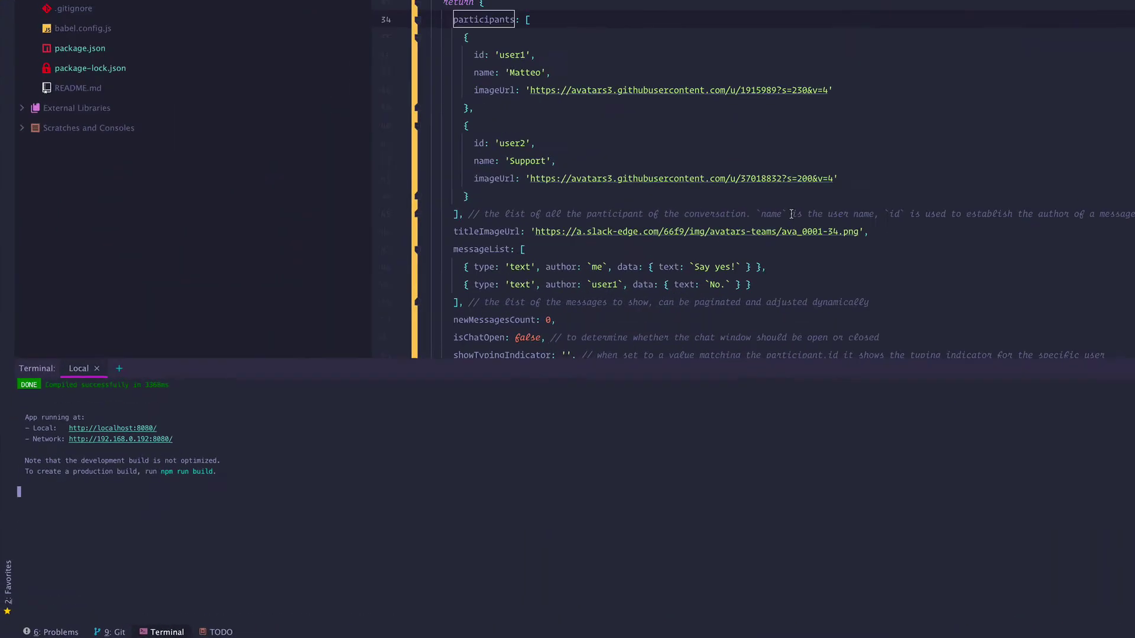
left_click(833, 190)
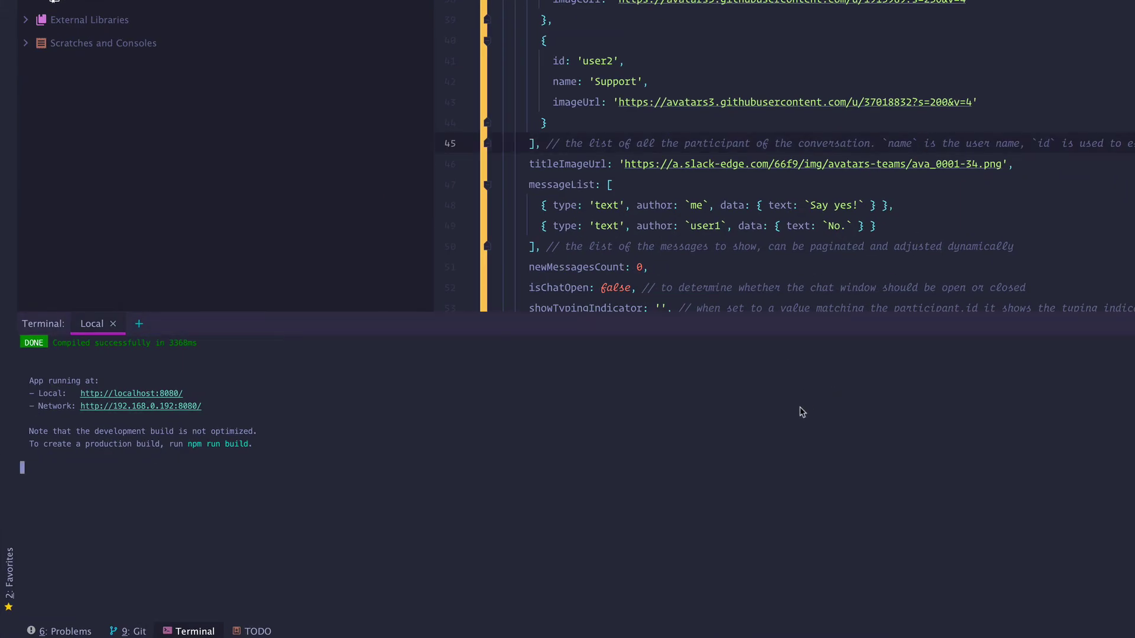
key("ctrl+c")
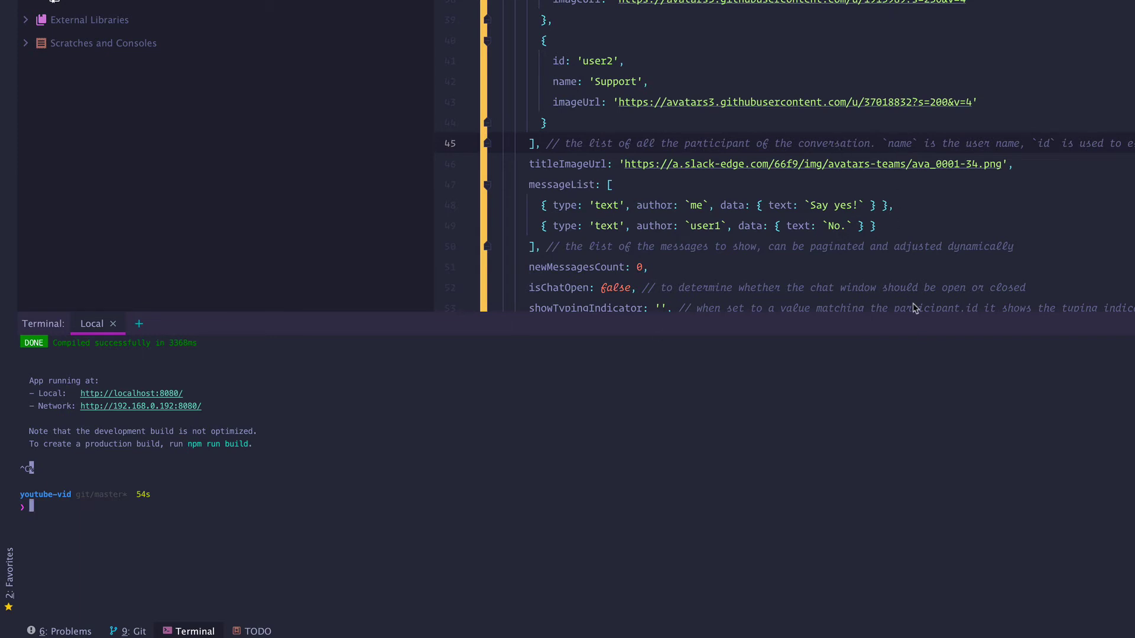
type("vue-cli-srvic")
key("BackSpace")
key("BackSpace")
key("BackSpace")
type("ervice ")
type("build --t")
type("arget wc")
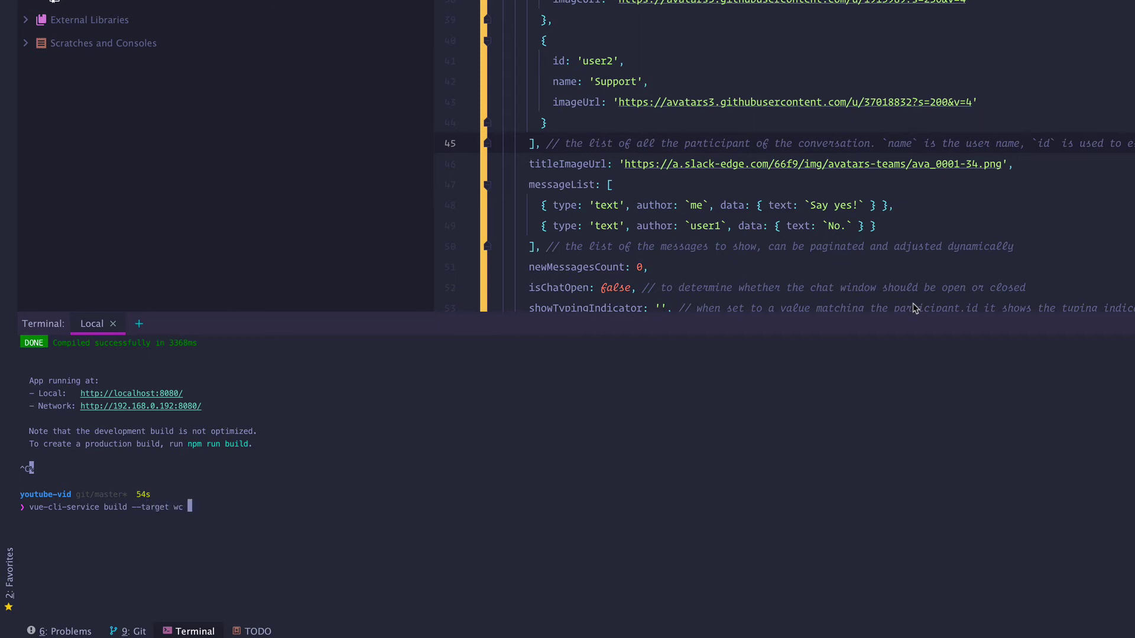
type(" --name")
type(" youtube-bot")
type(" .")
type("/")
key("Tab")
type("c")
key("BackSpace")
type("src/main")
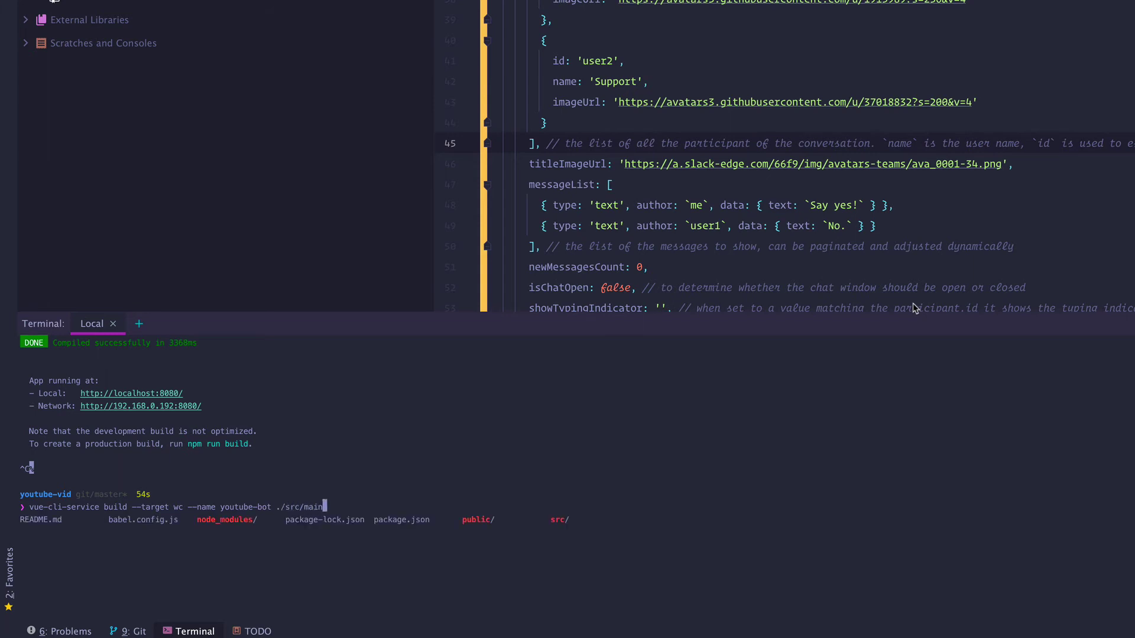
type(".js")
key("Return")
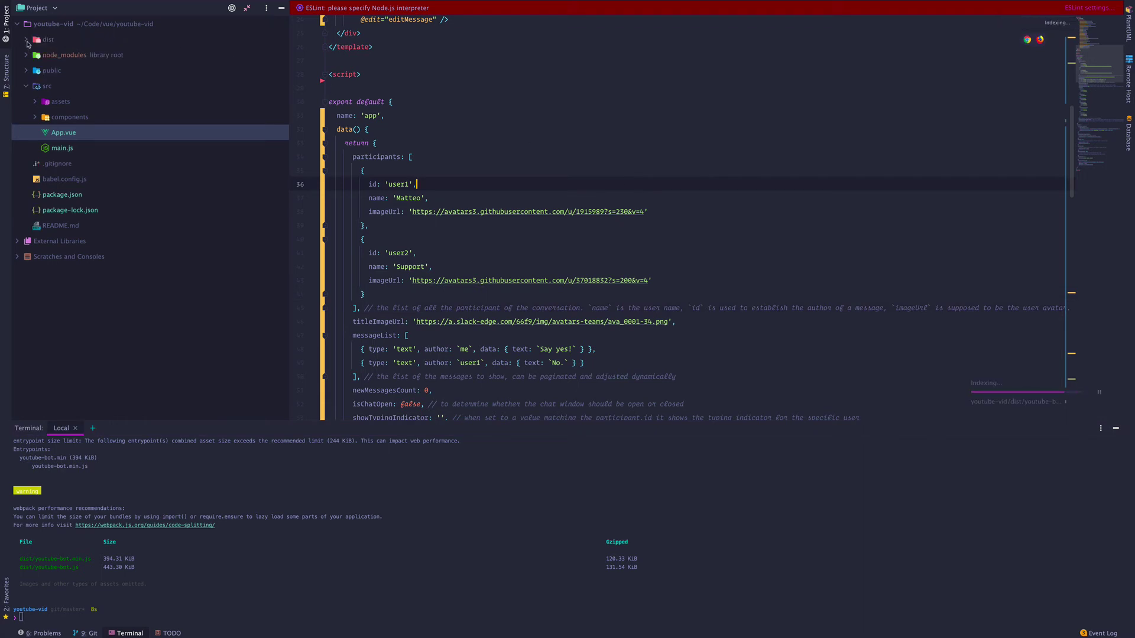
Copy dist/youtube-bot.js and bring up test-laravel's welcome template.
left_click(27, 40)
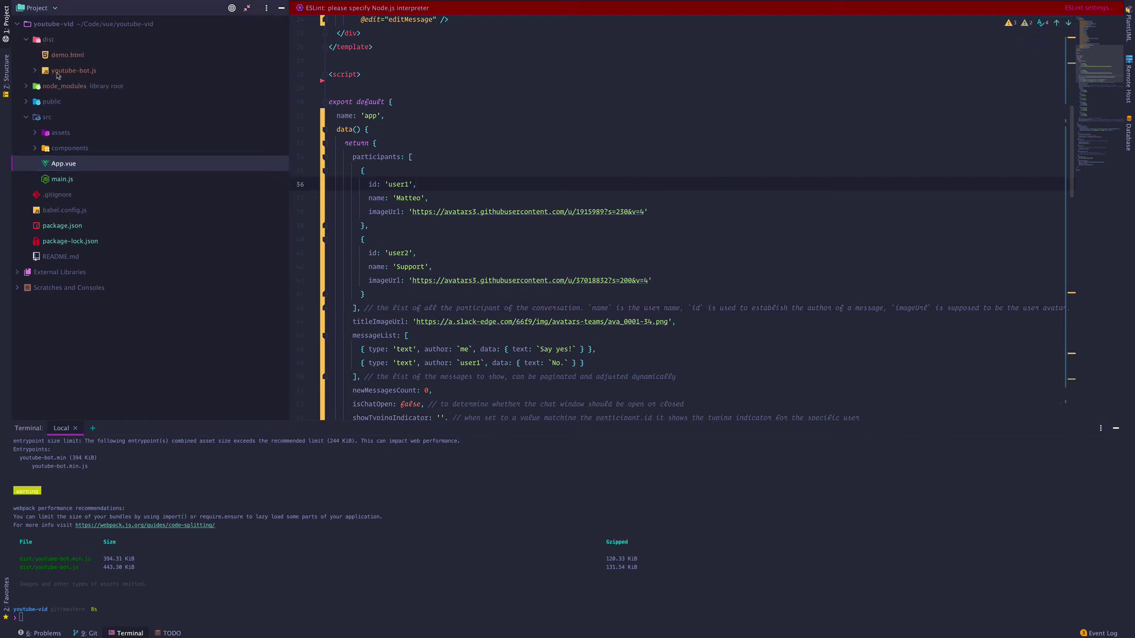
left_click(73, 70)
right_click(80, 71)
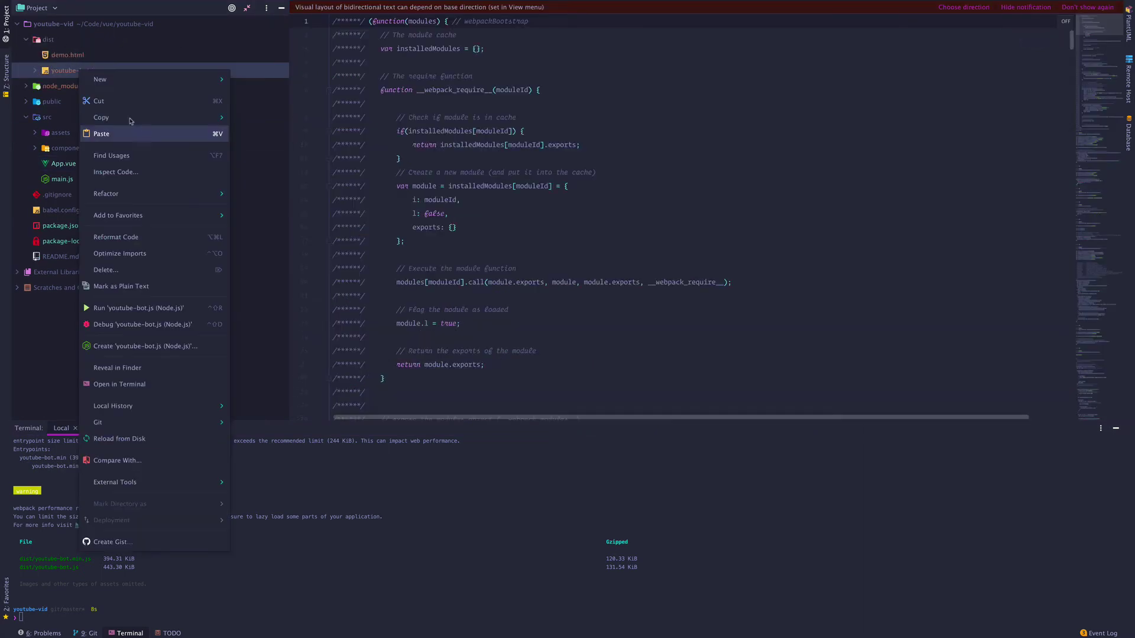
mouse_move(101, 117)
left_click(257, 117)
key("ctrl+Right")
key("ctrl+Left")
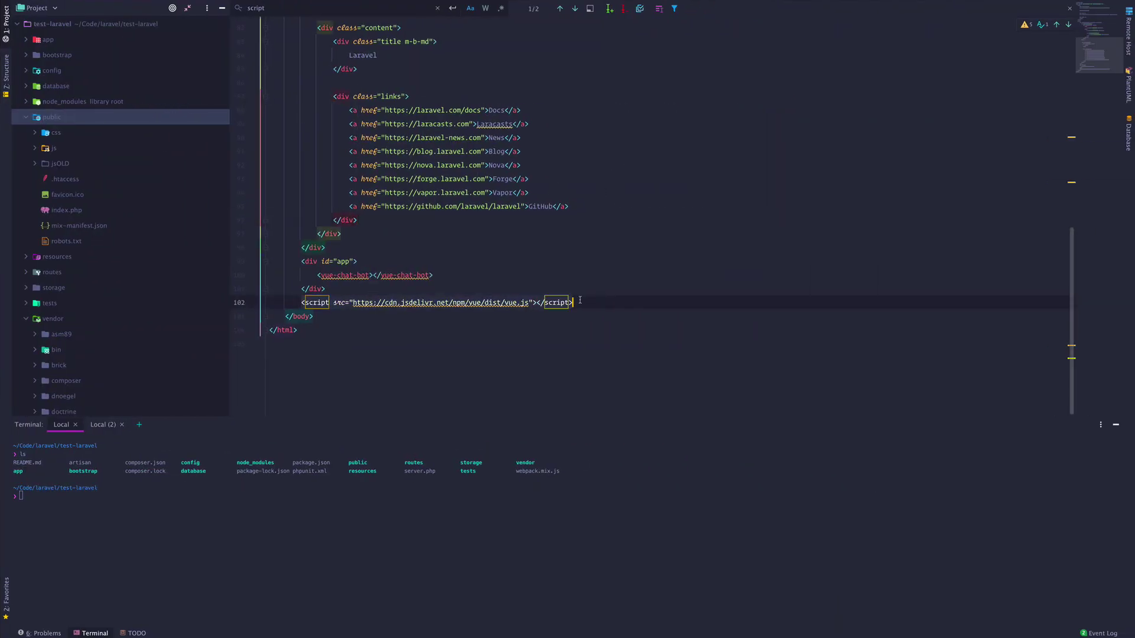
Put the caret at the end of the Vue CDN script line in the welcome template.
left_click(638, 310)
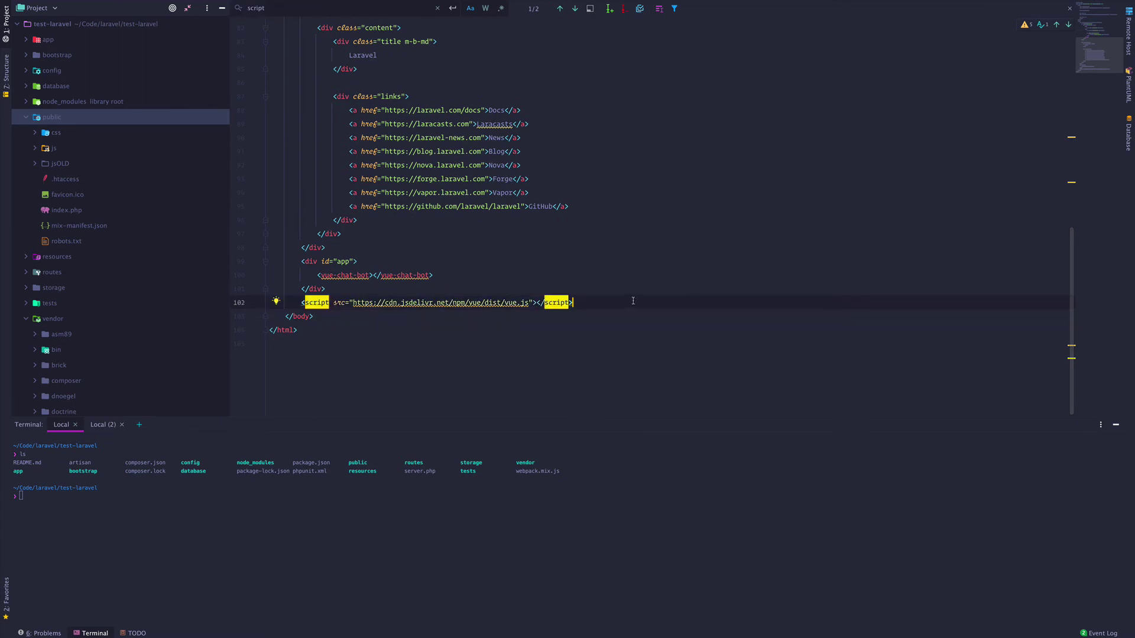
scroll(633, 301, "up", 1)
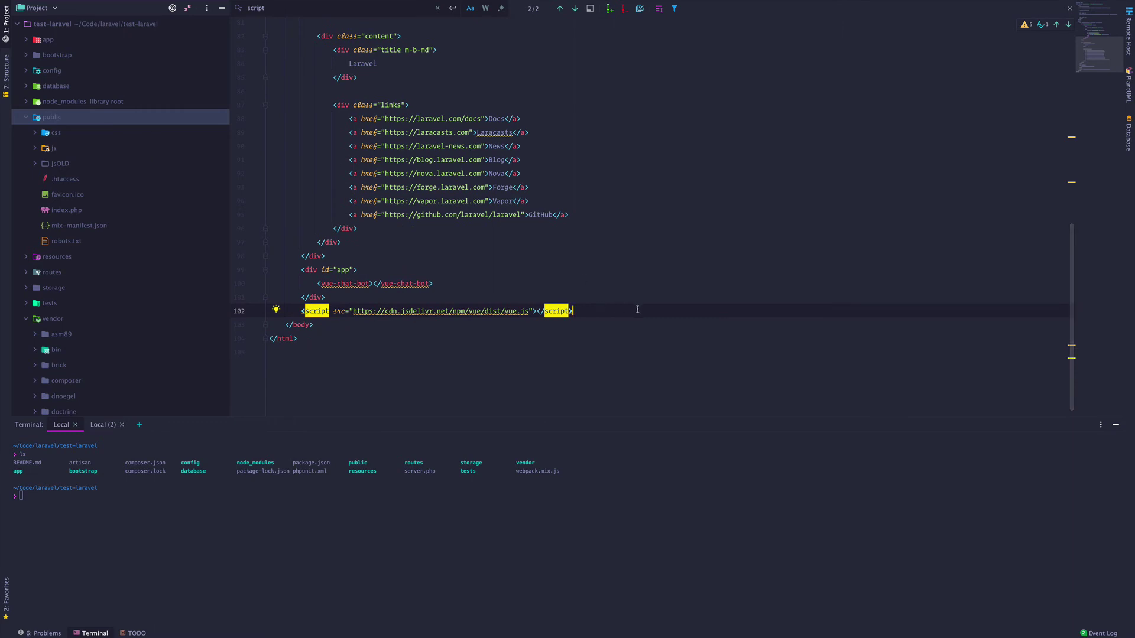
left_click_drag(531, 310, 393, 310)
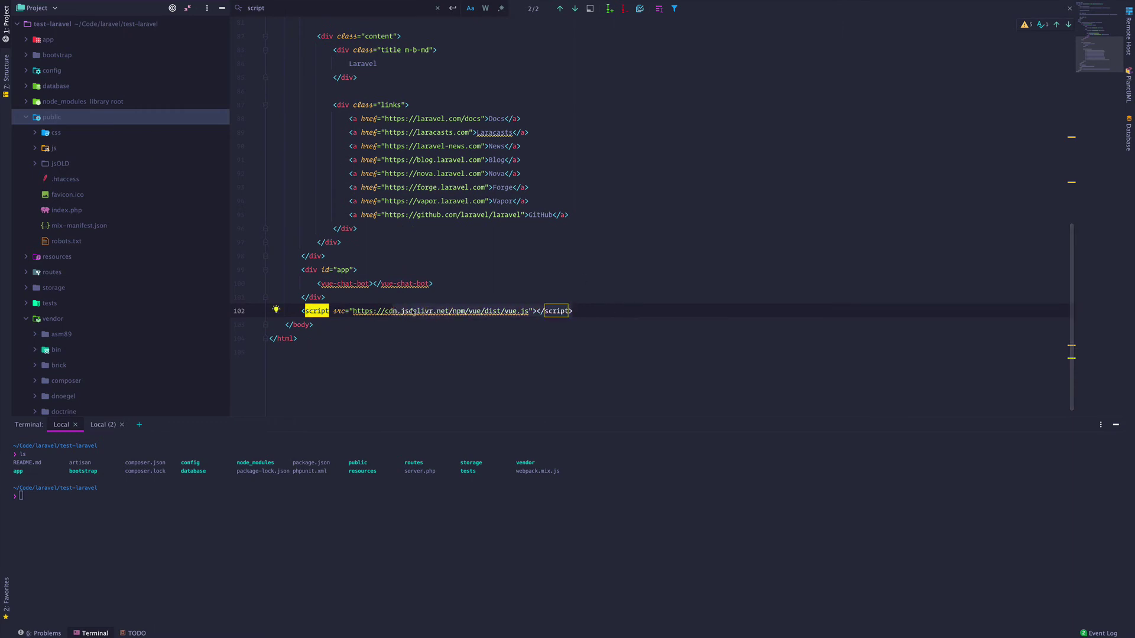
key("End")
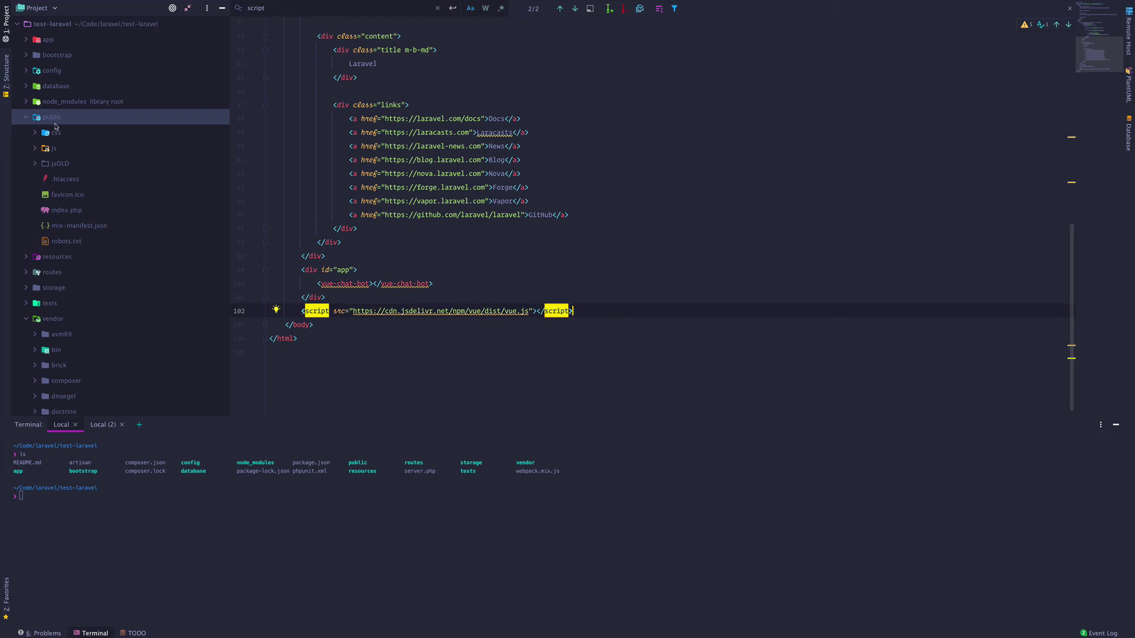
Paste youtube-bot.js into test-laravel's public/js folder, keeping the name youtube-bot.js.
left_click(50, 118)
left_click(49, 150)
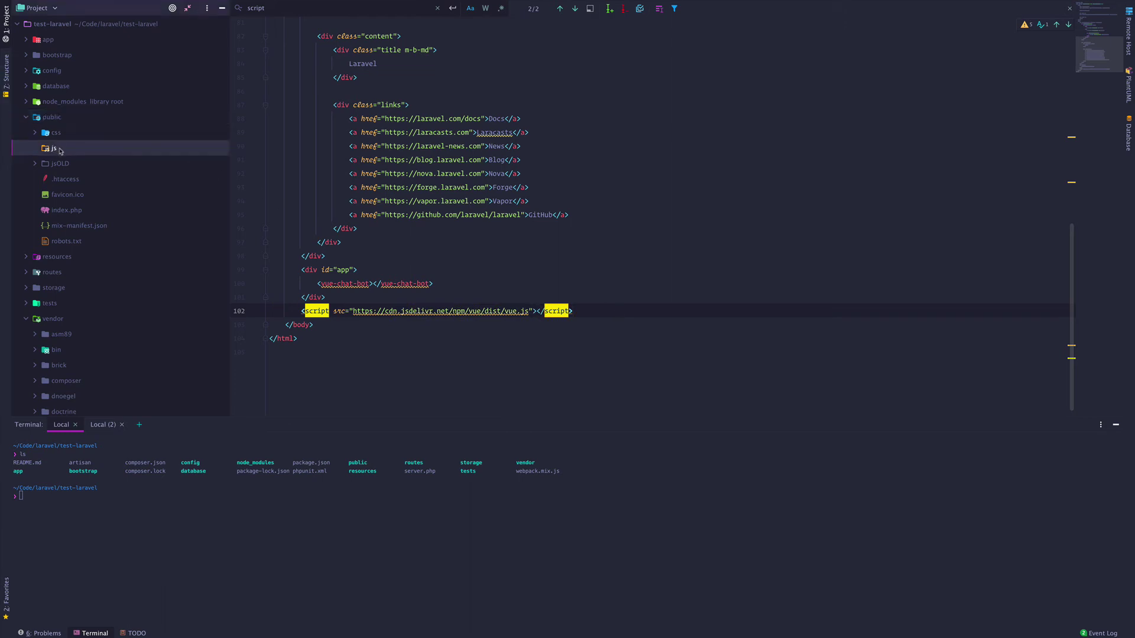
right_click(50, 149)
left_click(89, 215)
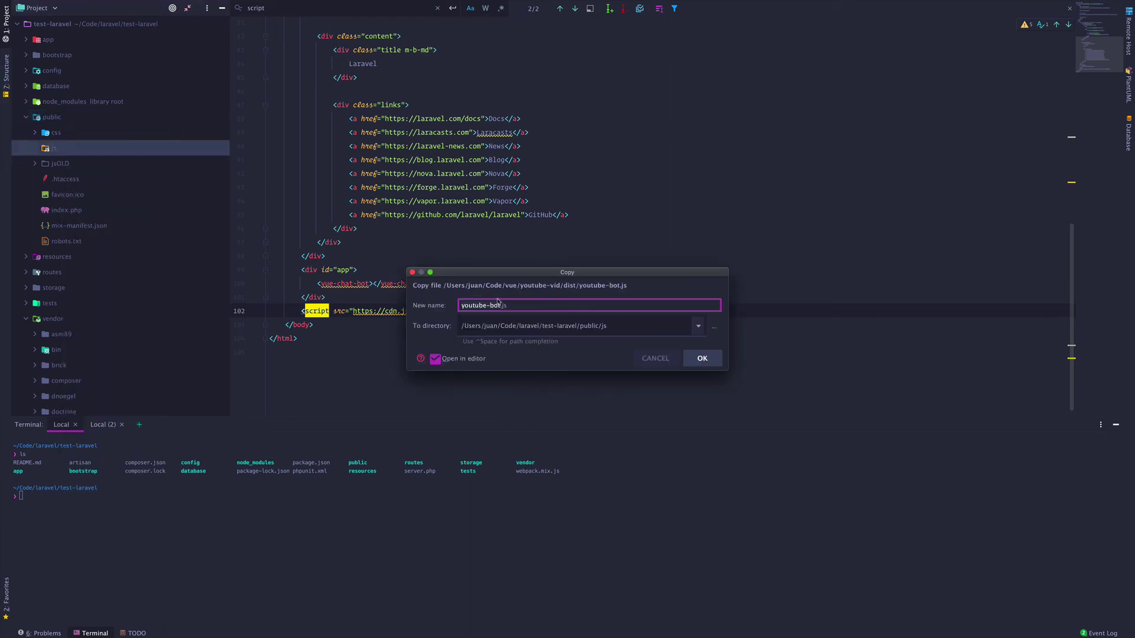
left_click(702, 359)
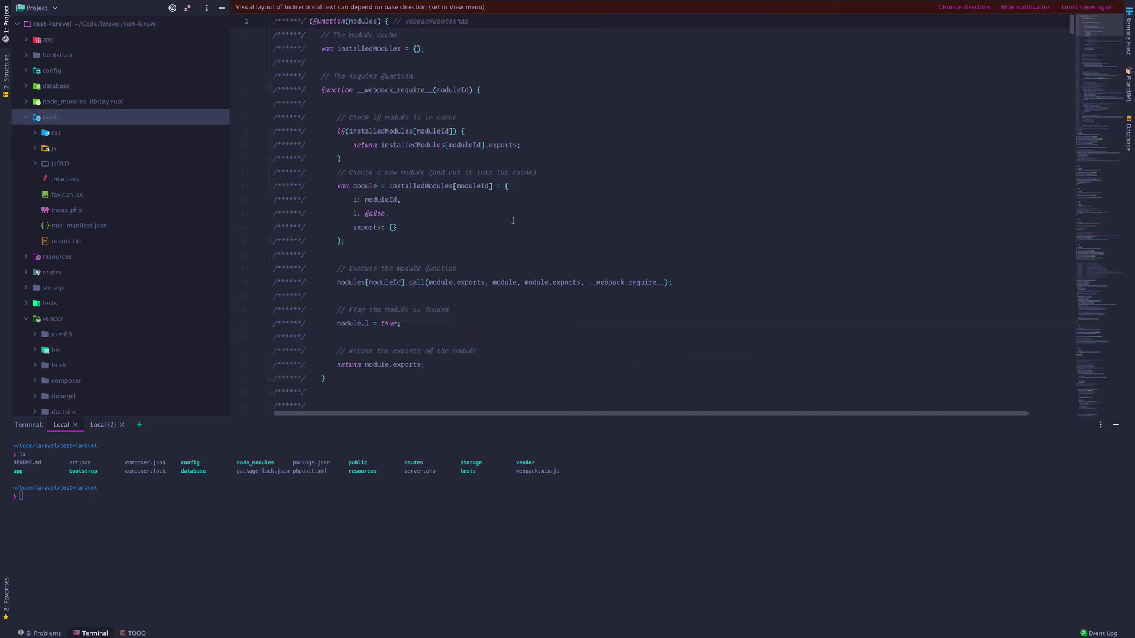
Open Chrome's developer tools on the Laravel page.
key("super+Tab")
right_click(598, 217)
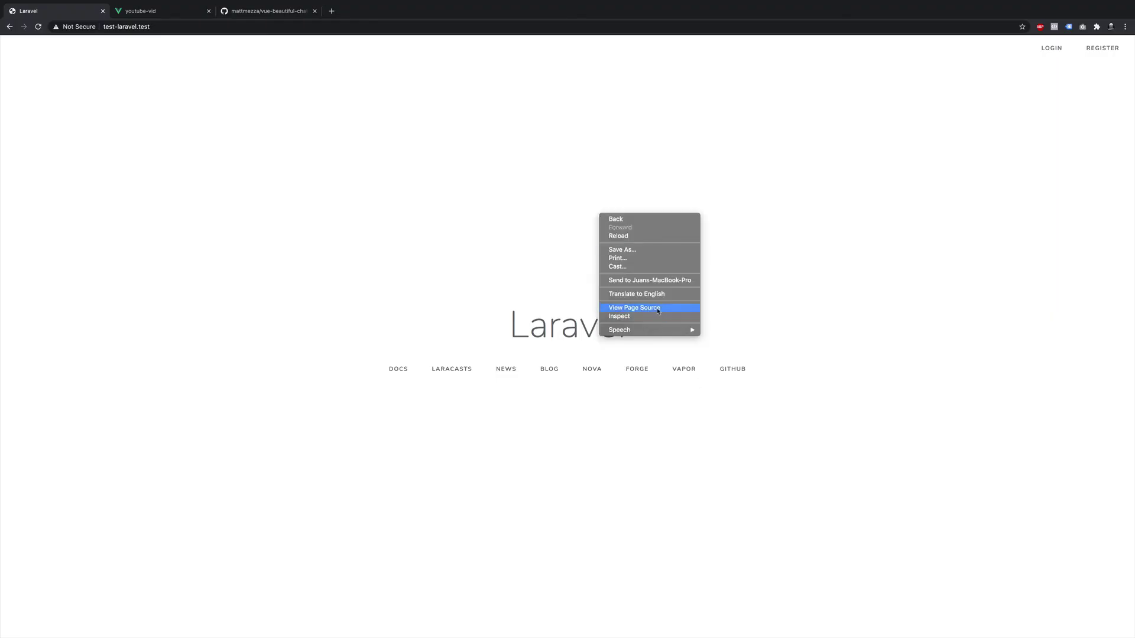
left_click(657, 328)
key("super+Tab")
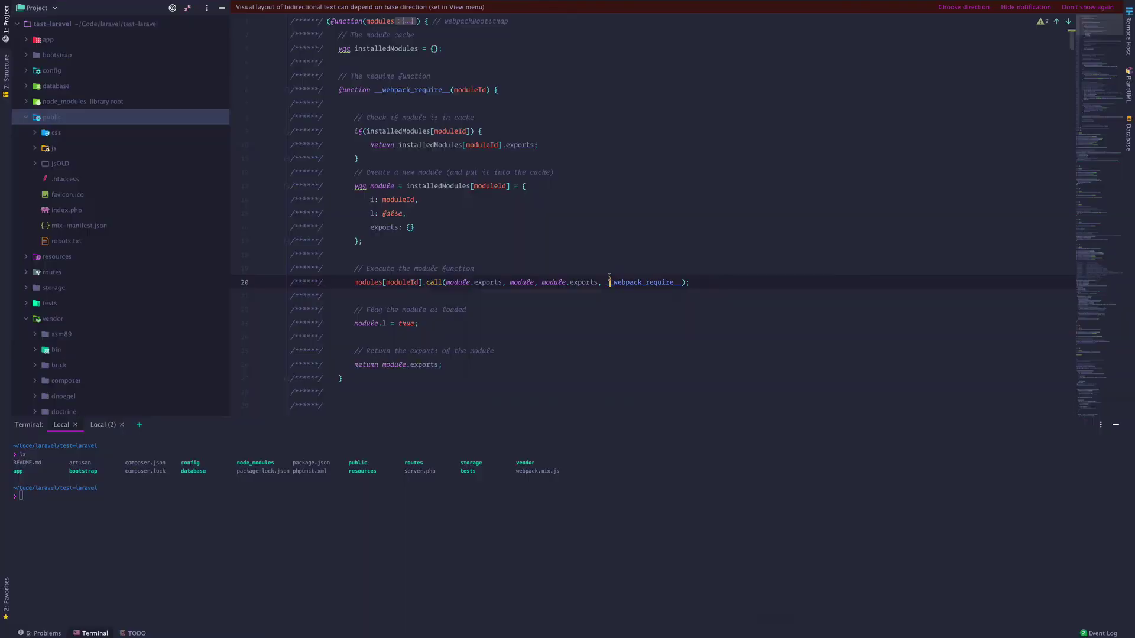
Reopen welcome.blade.php and add a new script tag below the Vue CDN script.
key("ctrl+e")
key("Escape")
key("ctrl+Tab")
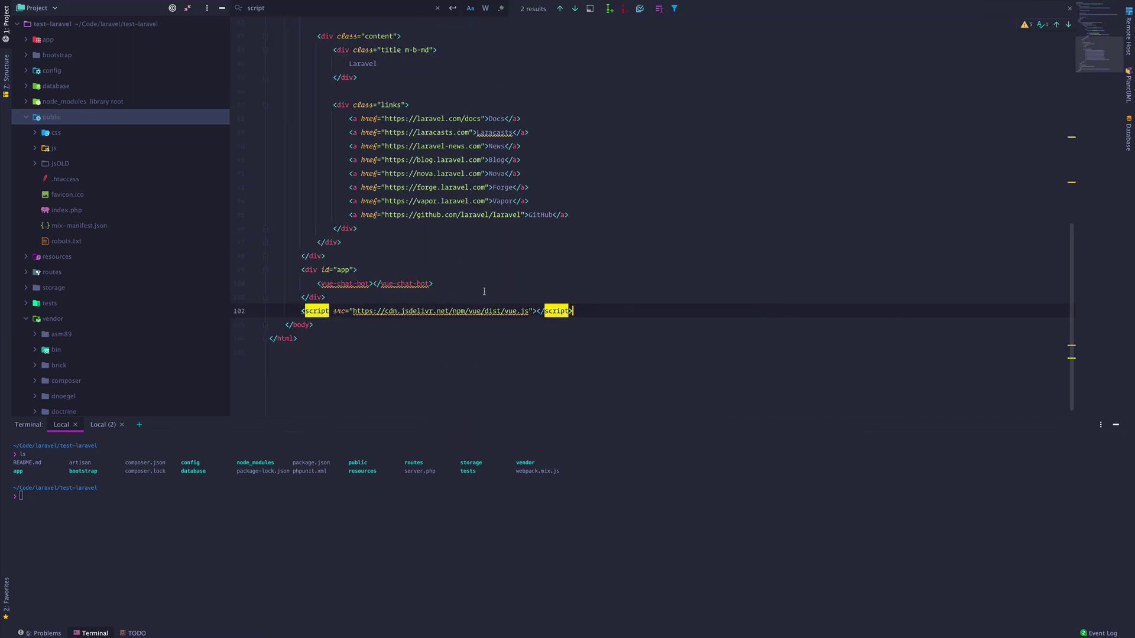
key("Return")
type("script")
key("Tab")
type("src=\"/js/")
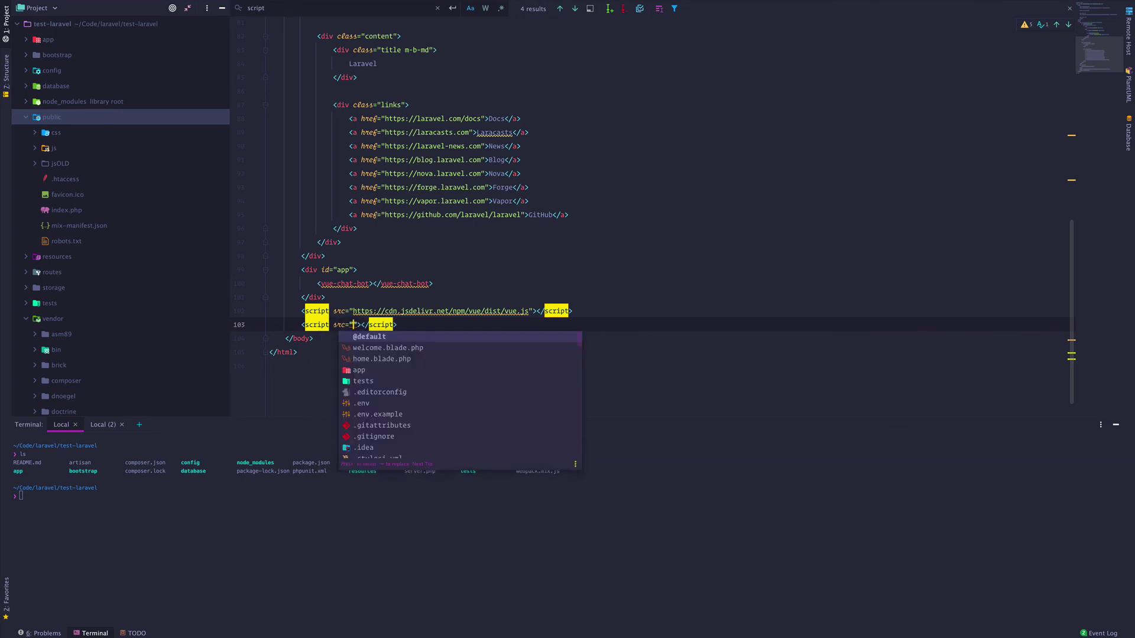
type("youtube-vid.js")
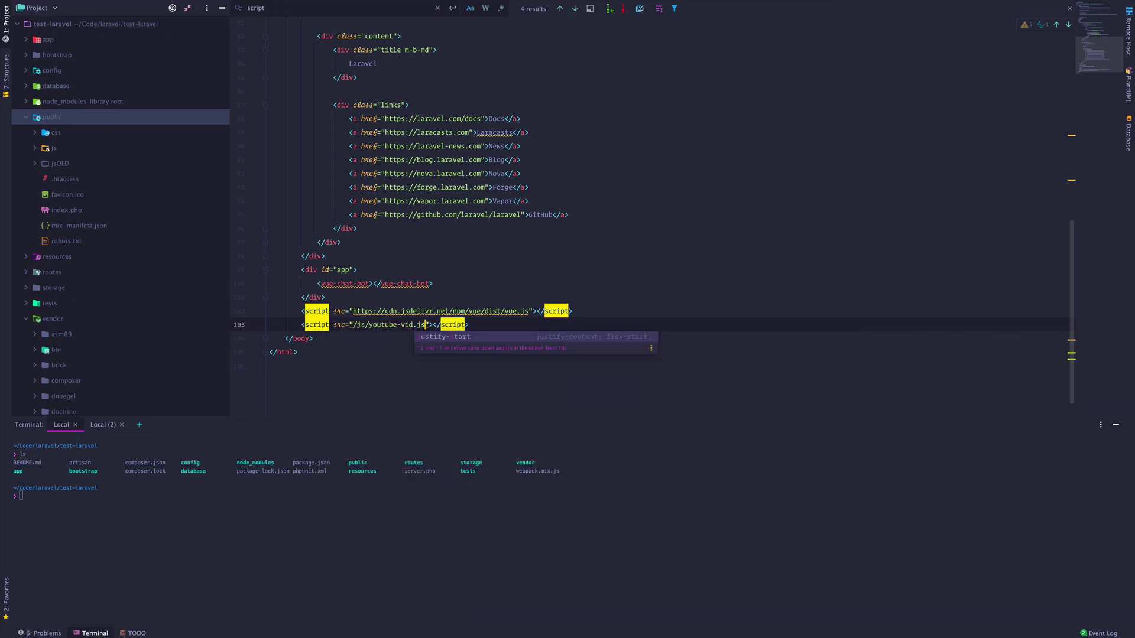
Check the bundle name in public/js and correct the script src to /js/youtube-bot.js.
left_click(38, 149)
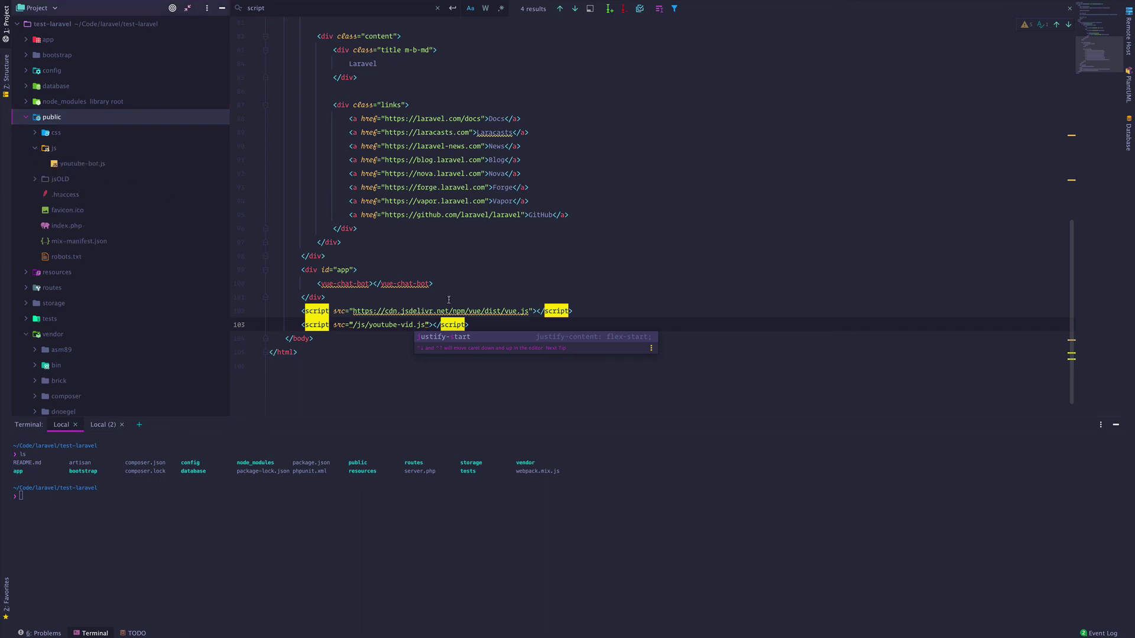
key("Left")
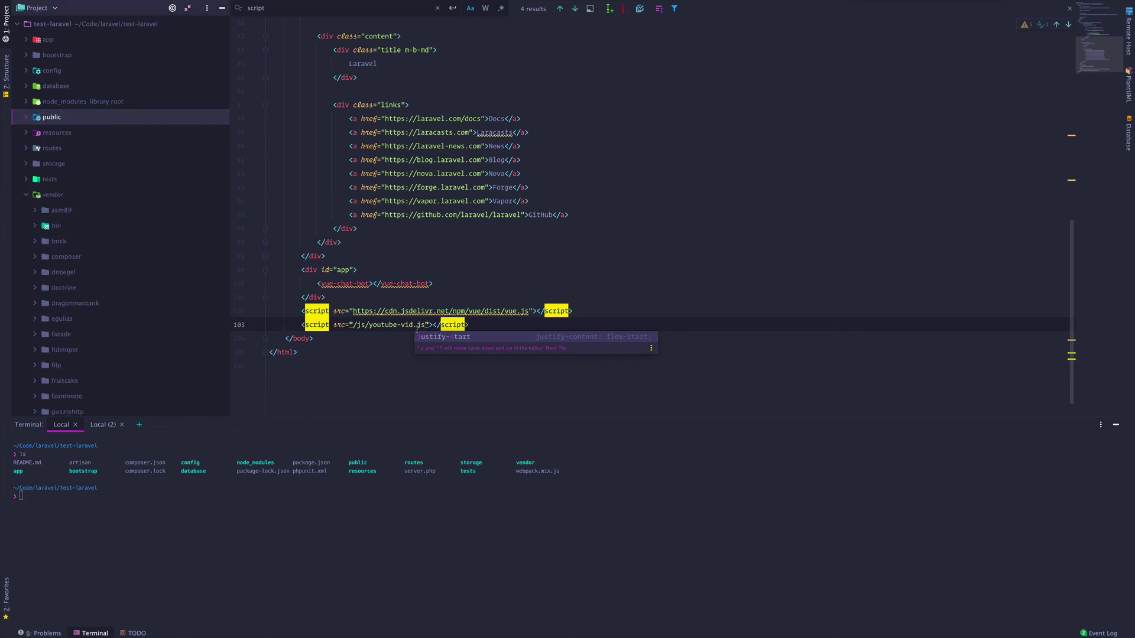
left_click(413, 325)
key("BackSpace")
key("BackSpace")
key("BackSpace")
type("bo")
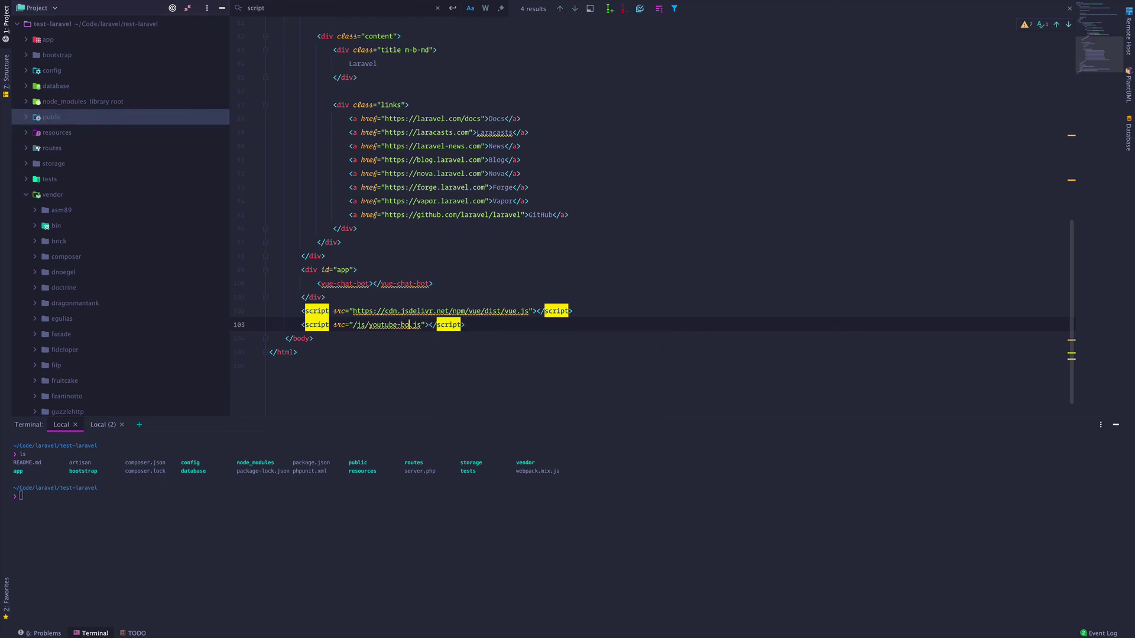
type("t")
Reload the Laravel welcome page in Chrome, open the chat widget, and close DevTools.
key("alt+Tab")
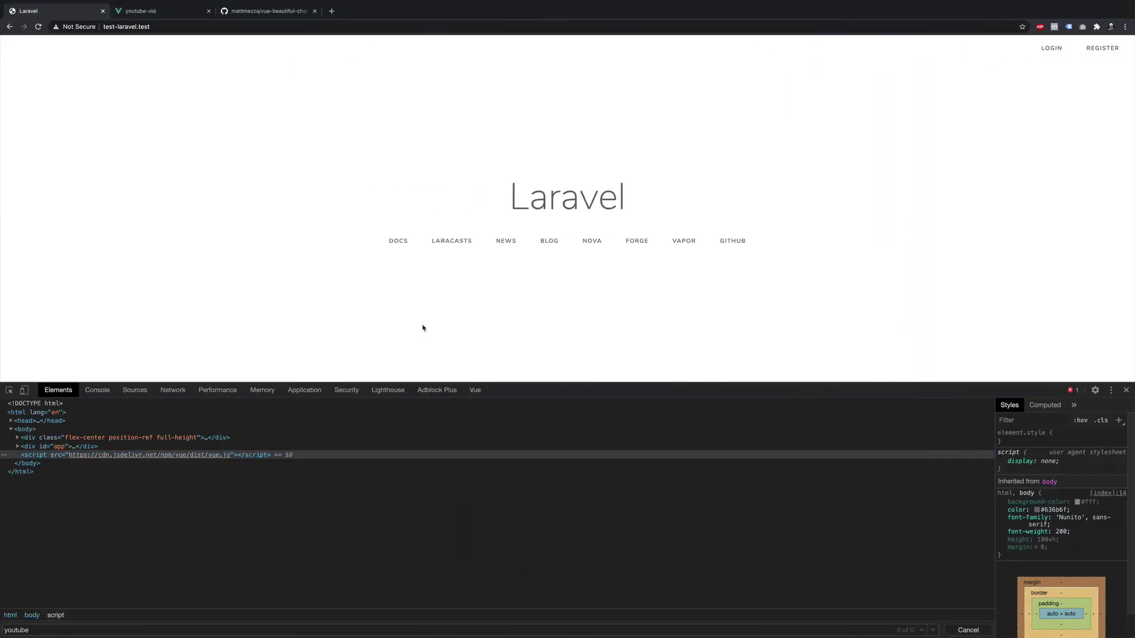
key("ctrl+r")
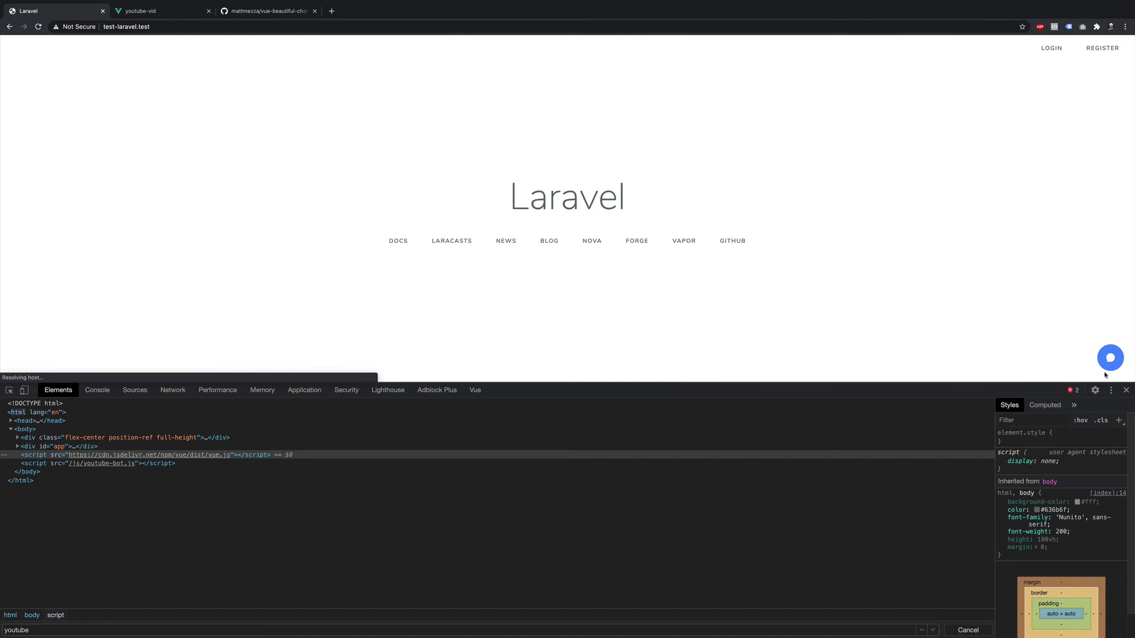
left_click(1111, 357)
left_click(1127, 390)
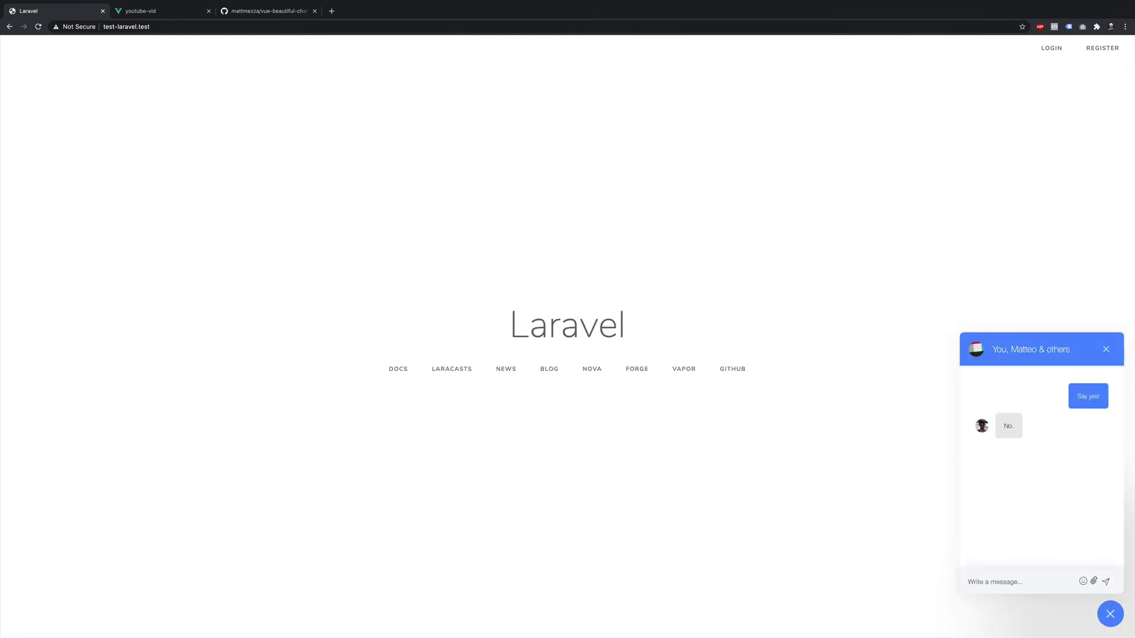
Close and reopen the chat window, selecting text in the 'Say yes!' and 'No.' messages.
left_click(1110, 614)
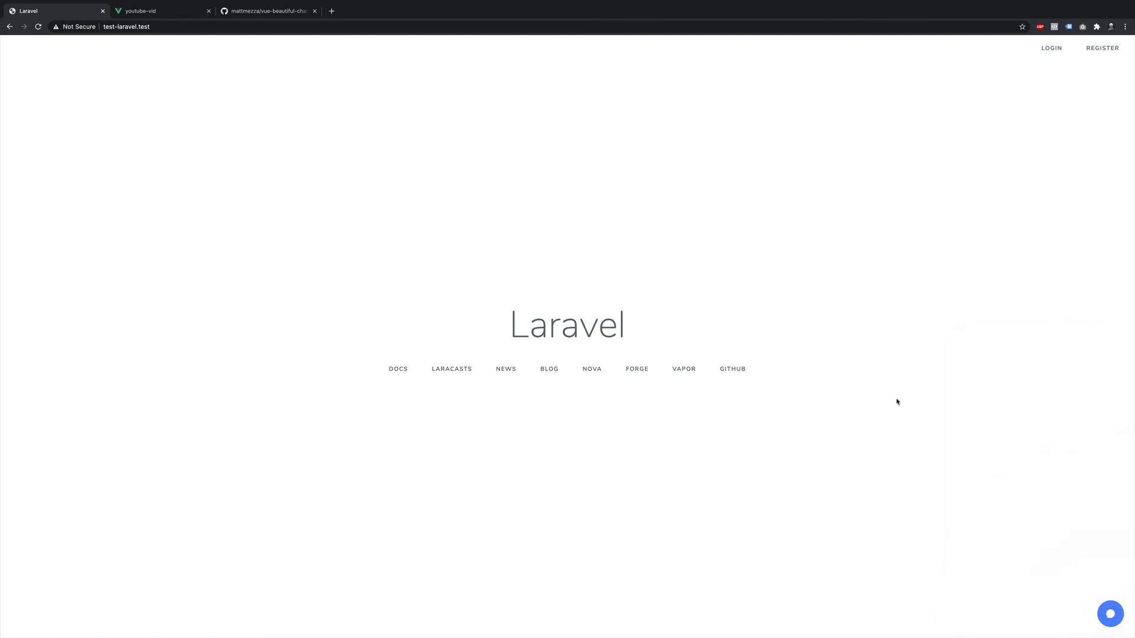
left_click(1110, 614)
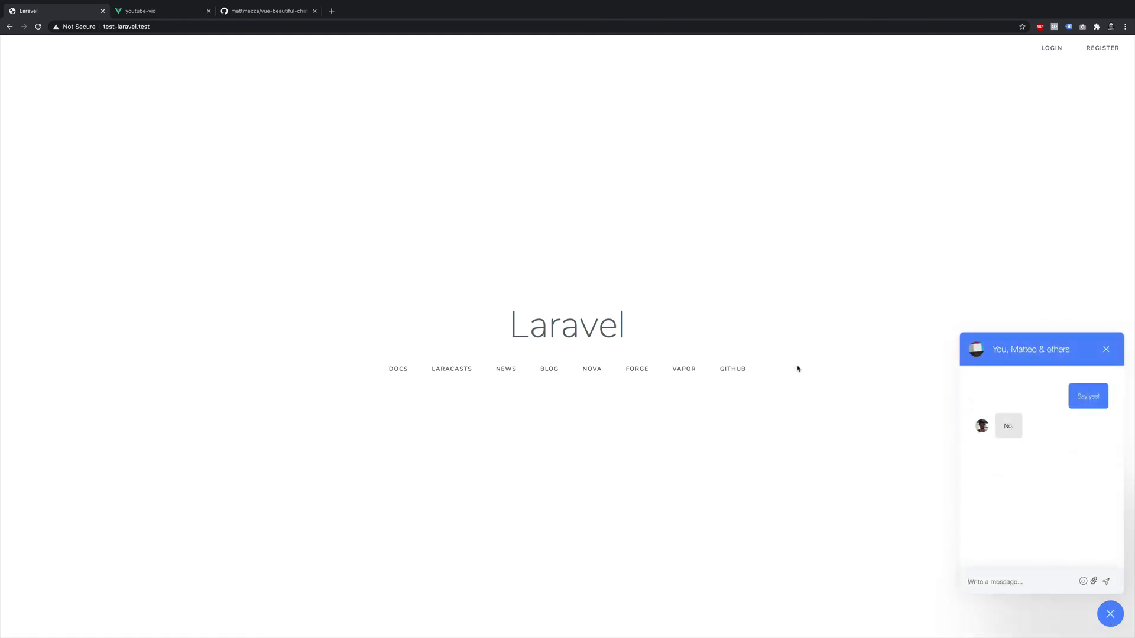
left_click_drag(1090, 397, 1065, 401)
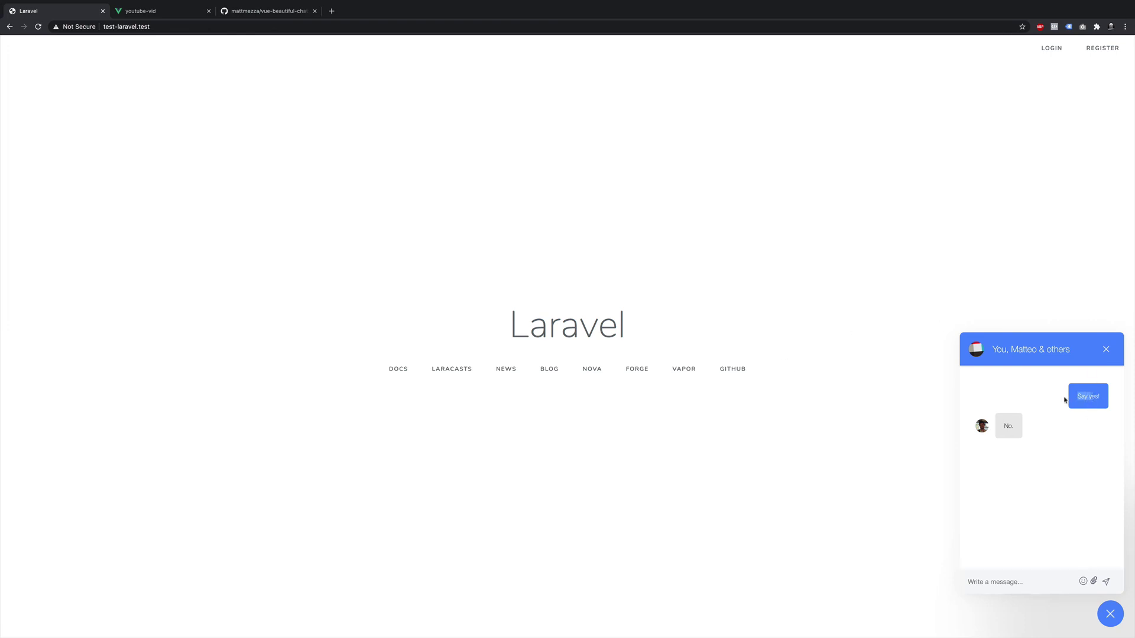
left_click(1027, 459)
left_click_drag(1002, 428, 1007, 428)
left_click(1106, 350)
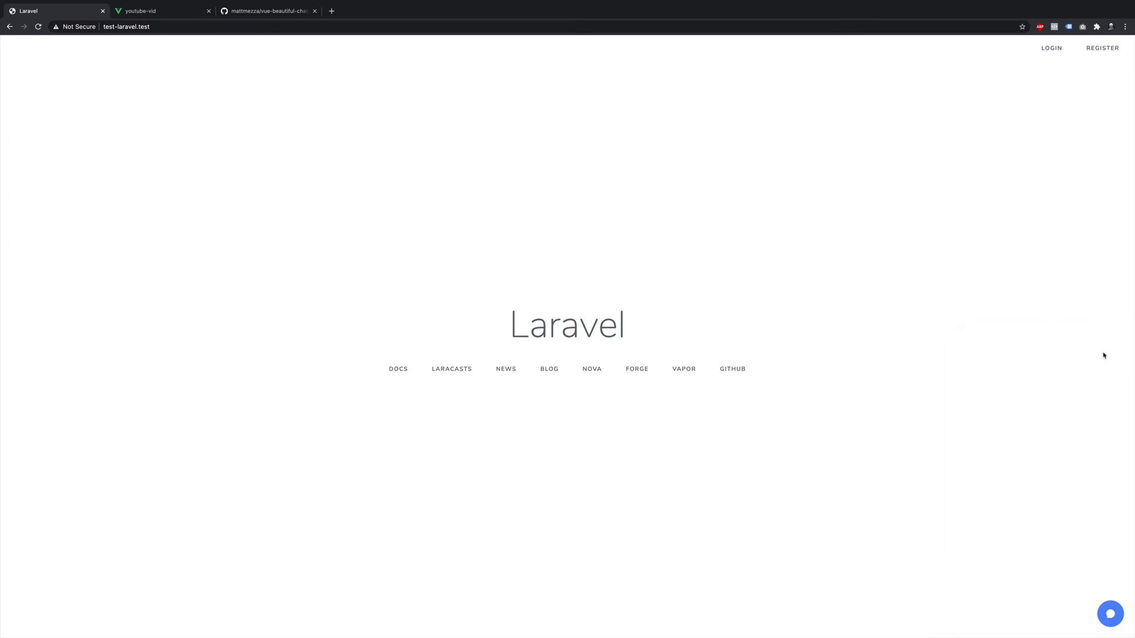
left_click(1109, 614)
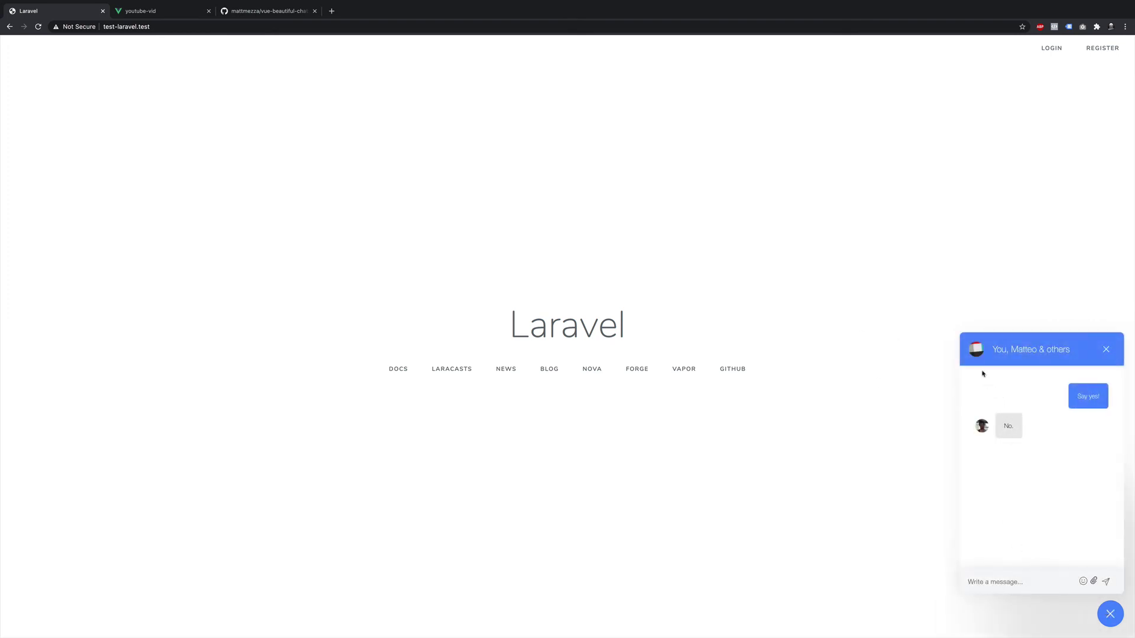
key("super+Tab")
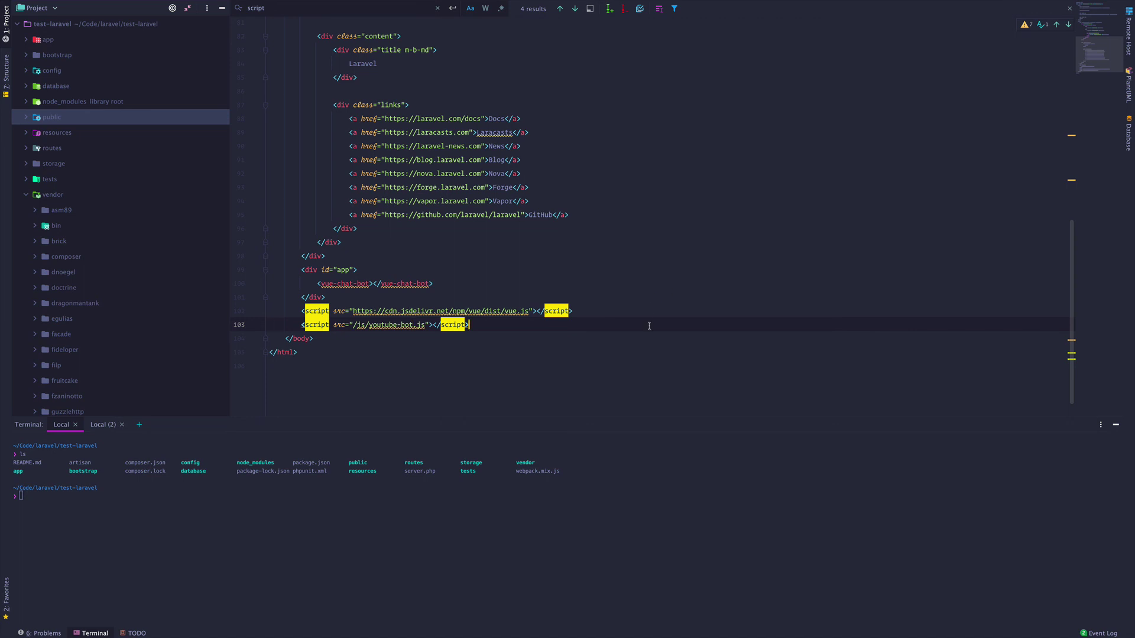
Switch to the youtube-vid project and go to the showLauncher and showEmoji props in App.vue.
key("super+grave")
scroll(473, 185, "up", 1)
left_click(476, 256)
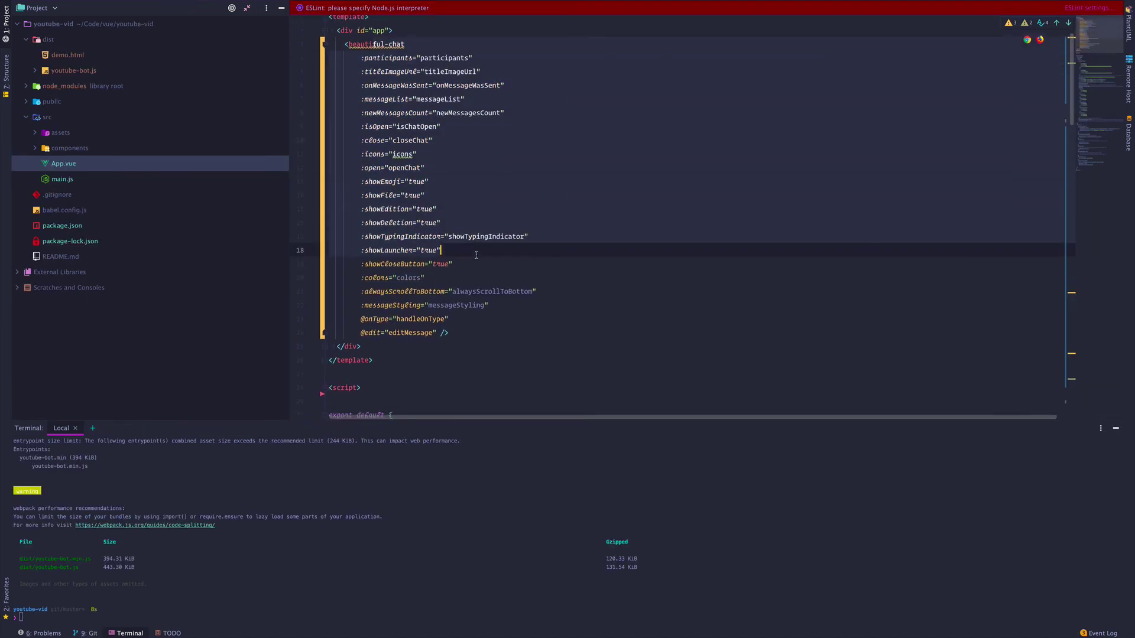
left_click(658, 180)
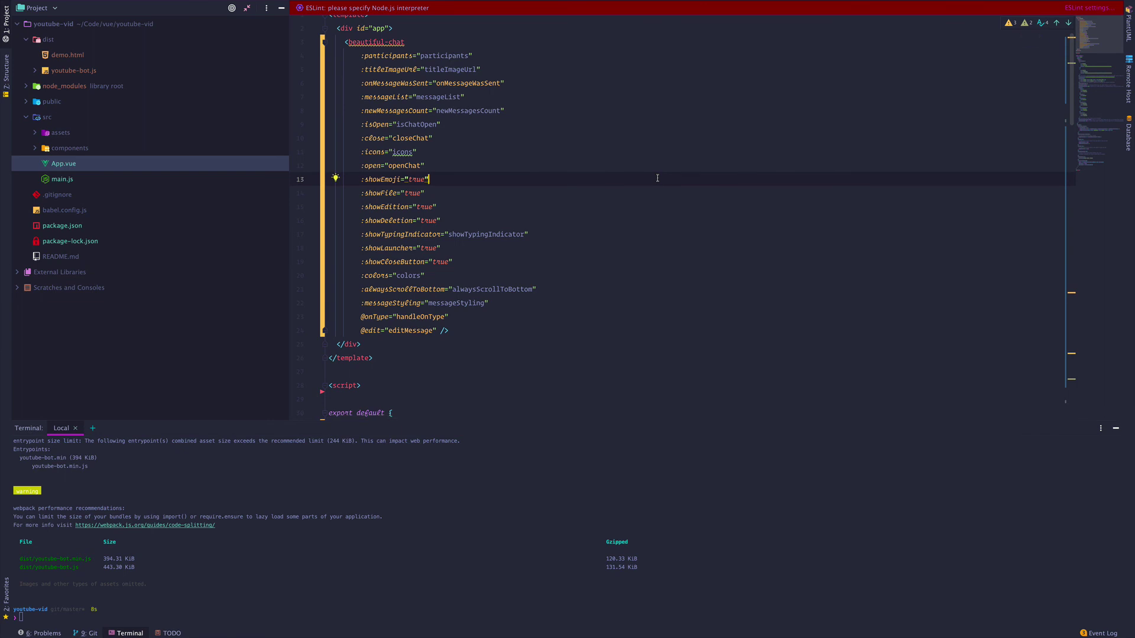